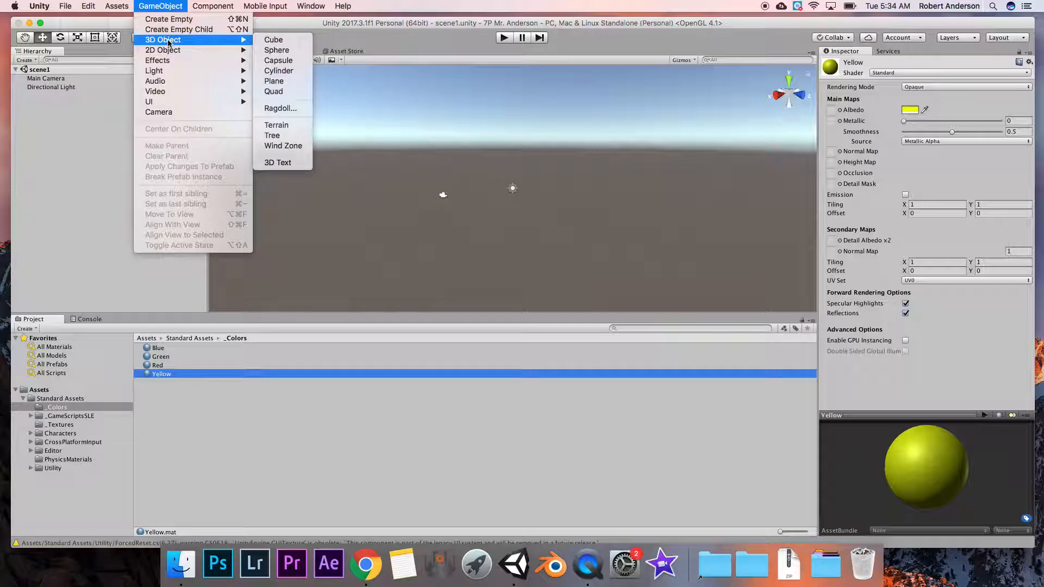
# Step: Add a Terrain object to the scene and frame its whole surface in the scene view
pyautogui.click(296, 129)
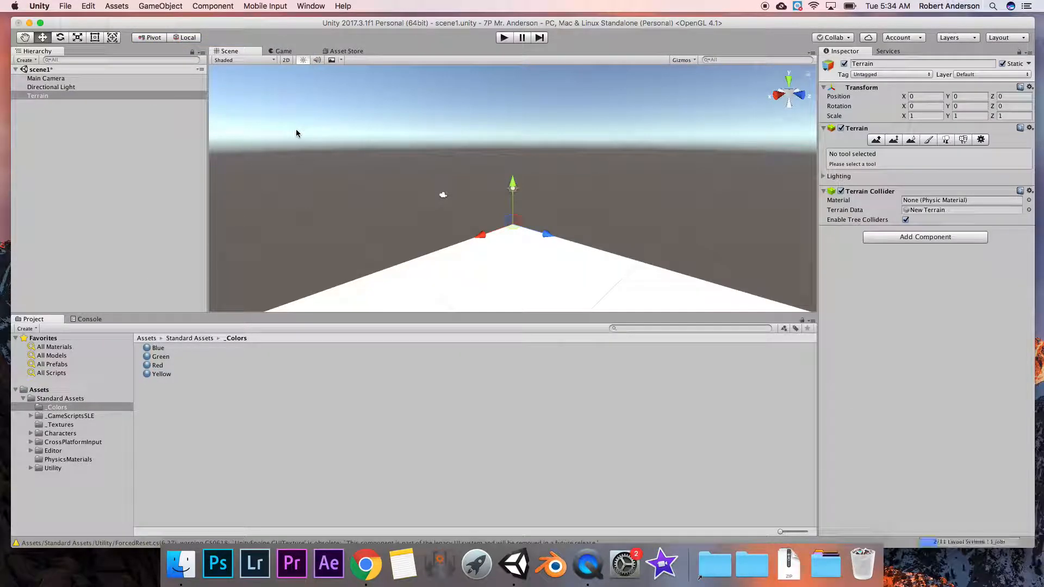
pyautogui.doubleClick(77, 96)
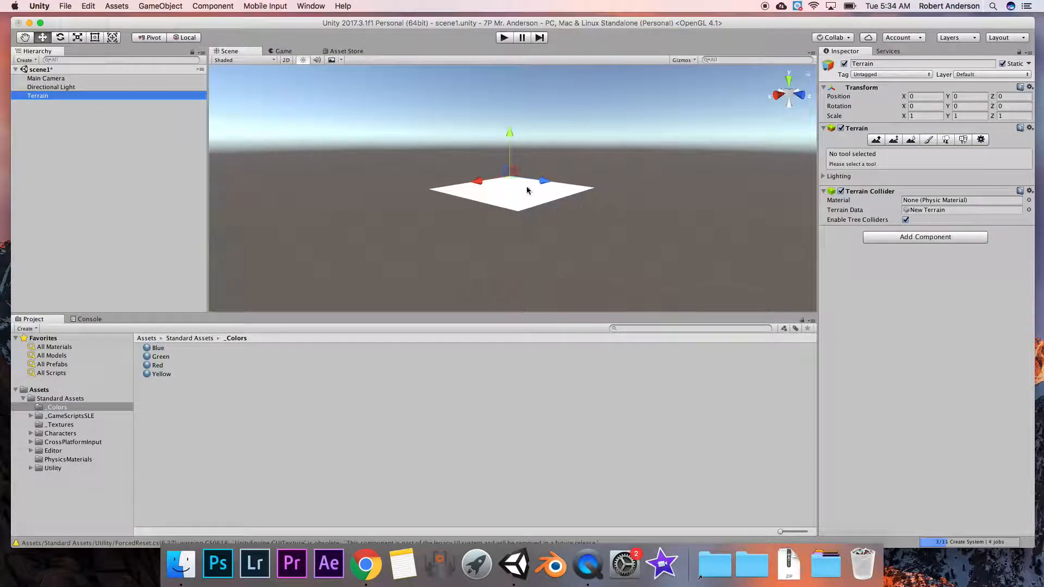
pyautogui.scroll(6, 538, 196)
pyautogui.moveTo(543, 197); pyautogui.dragTo(480, 212, button='right')
pyautogui.moveTo(480, 212); pyautogui.dragTo(383, 199, button='middle')
pyautogui.moveTo(625, 155); pyautogui.dragTo(549, 173, button='right')
pyautogui.moveTo(549, 172); pyautogui.dragTo(549, 202, button='middle')
pyautogui.moveTo(554, 171)
pyautogui.mouseDown(button='right')
pyautogui.moveTo(559, 191)
pyautogui.moveTo(555, 176)
pyautogui.mouseUp(button='right')
pyautogui.scroll(-3, 555, 174)
# Step: Rename the terrain object as Ground
pyautogui.click(54, 95)
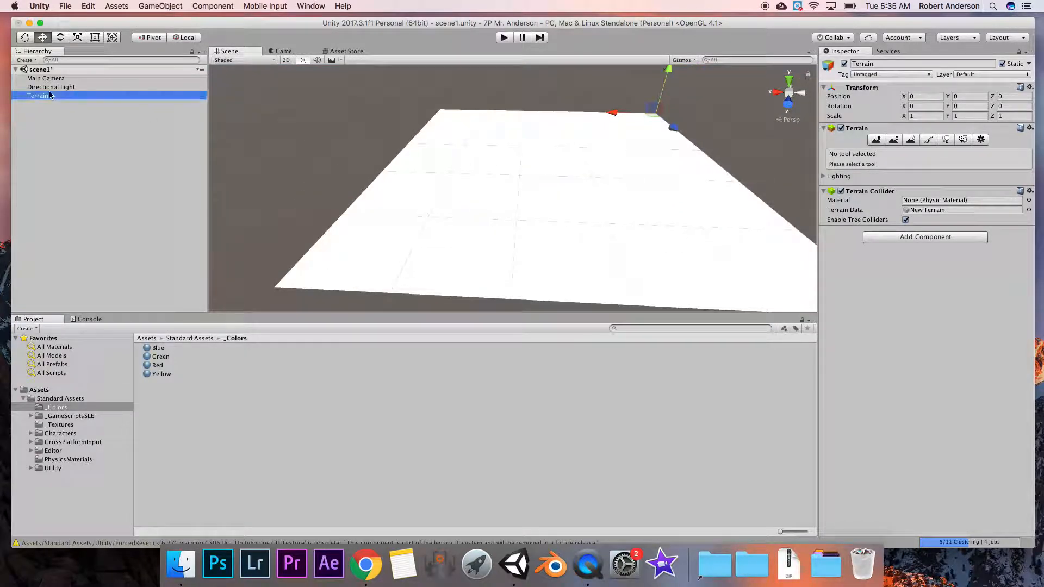
pyautogui.rightClick(45, 96)
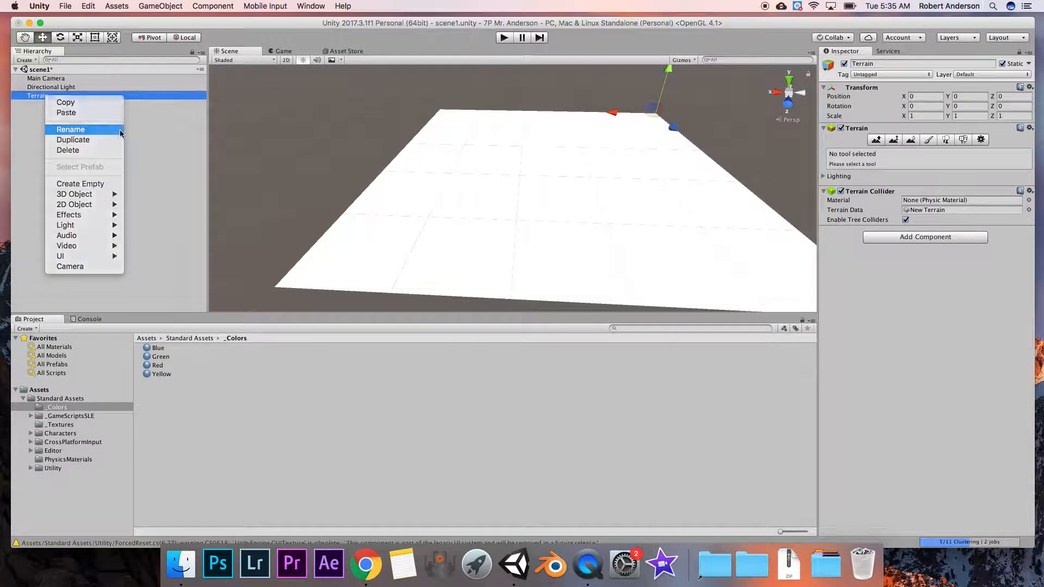
pyautogui.click(93, 130)
pyautogui.write('Ground')
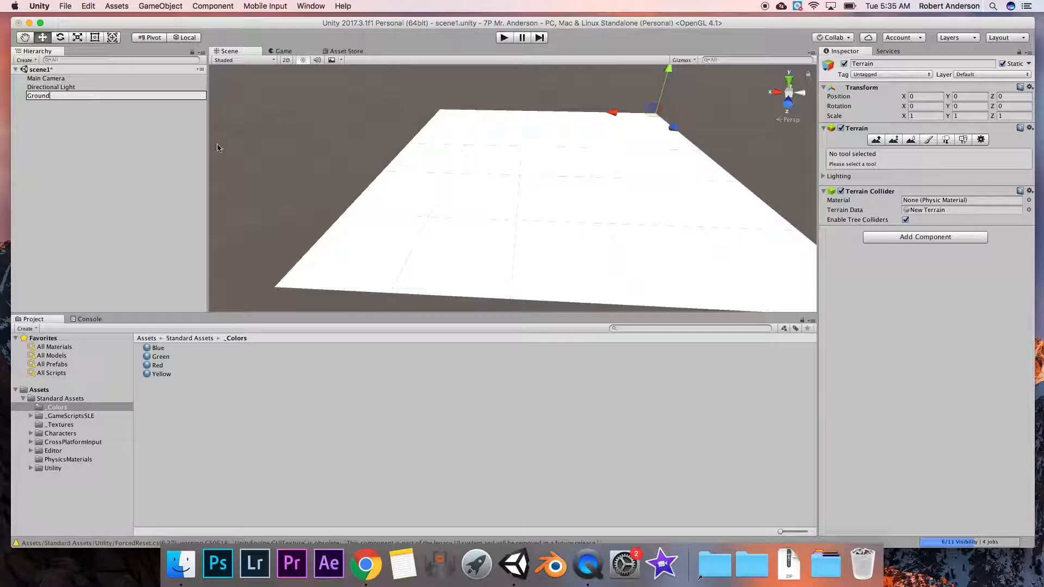
pyautogui.click(102, 164)
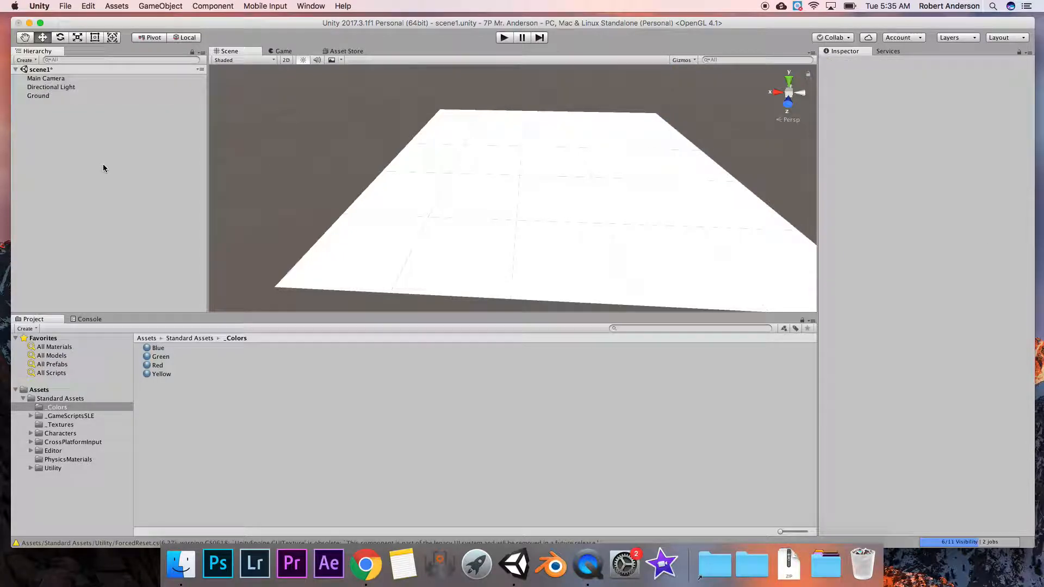
# Step: Examine the position, rotation and scale values in the Ground object's transform
pyautogui.click(36, 97)
pyautogui.keyDown('alt'); pyautogui.moveTo(694, 157); pyautogui.dragTo(704, 163); pyautogui.keyUp('alt')
pyautogui.click(52, 96)
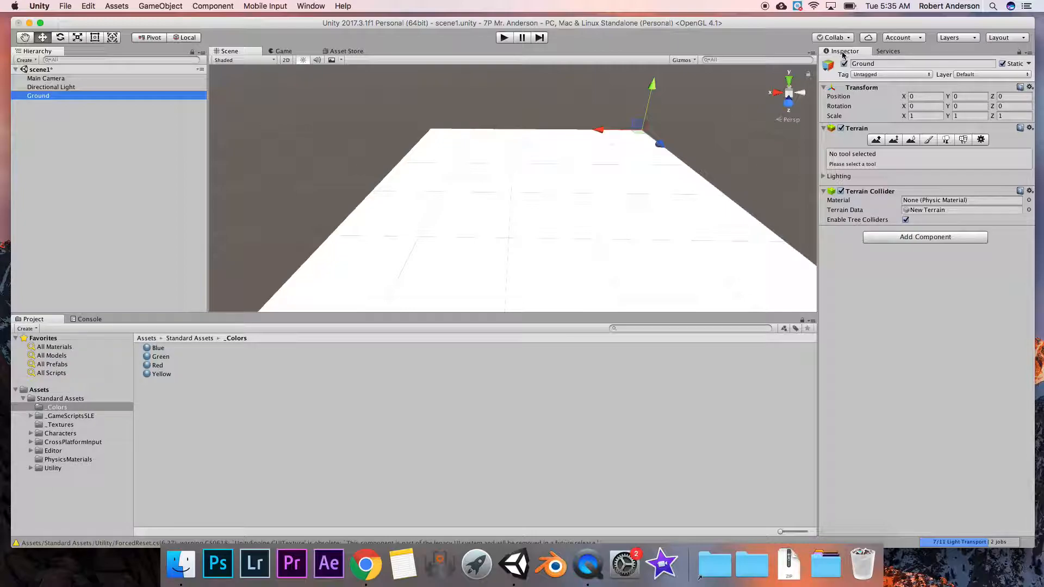
pyautogui.click(920, 97)
pyautogui.click(920, 116)
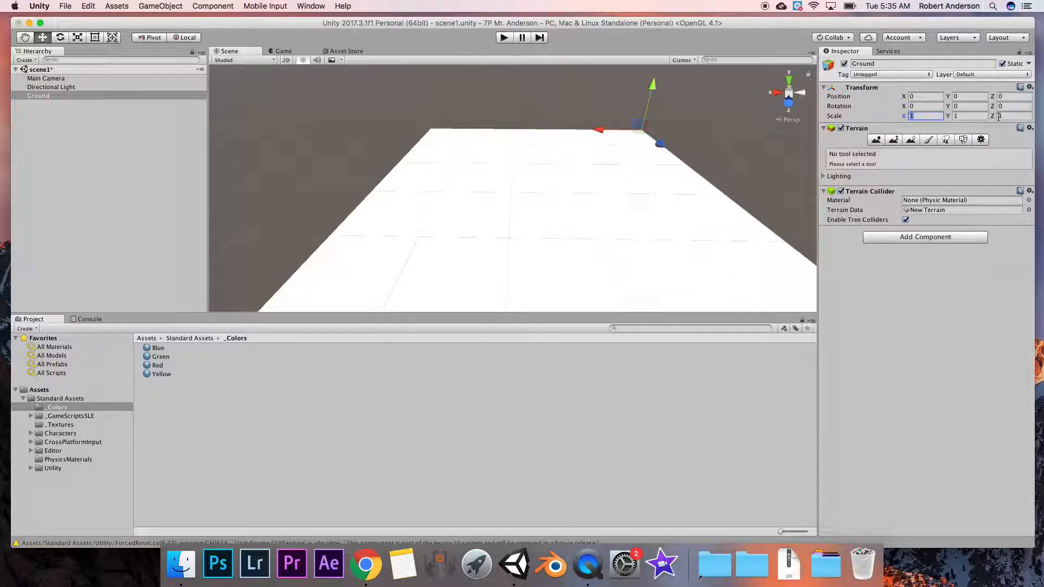
pyautogui.click(1014, 106)
pyautogui.click(923, 96)
pyautogui.click(1029, 88)
pyautogui.click(973, 95)
pyautogui.scroll(-2, 585, 198)
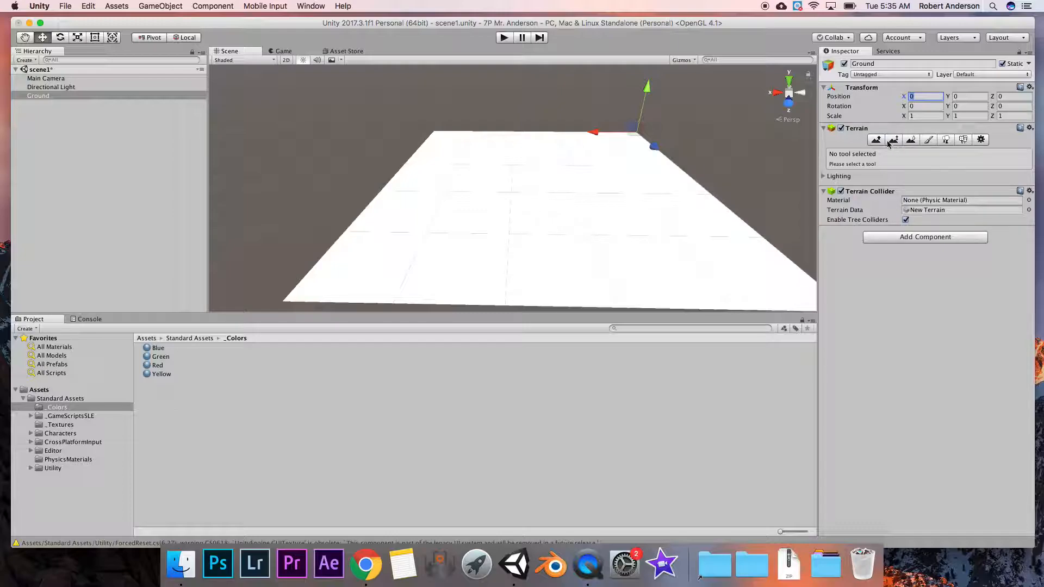
# Step: Activate the Paint Texture tool for the Ground terrain and choose the second soft round brush
pyautogui.click(930, 139)
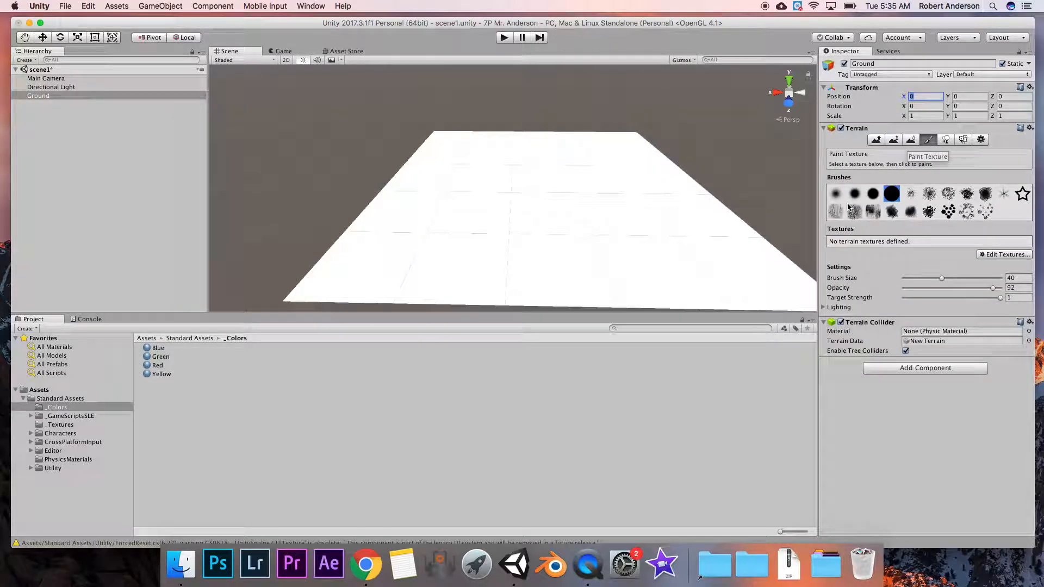
pyautogui.click(913, 194)
pyautogui.click(930, 194)
pyautogui.click(972, 194)
pyautogui.click(852, 194)
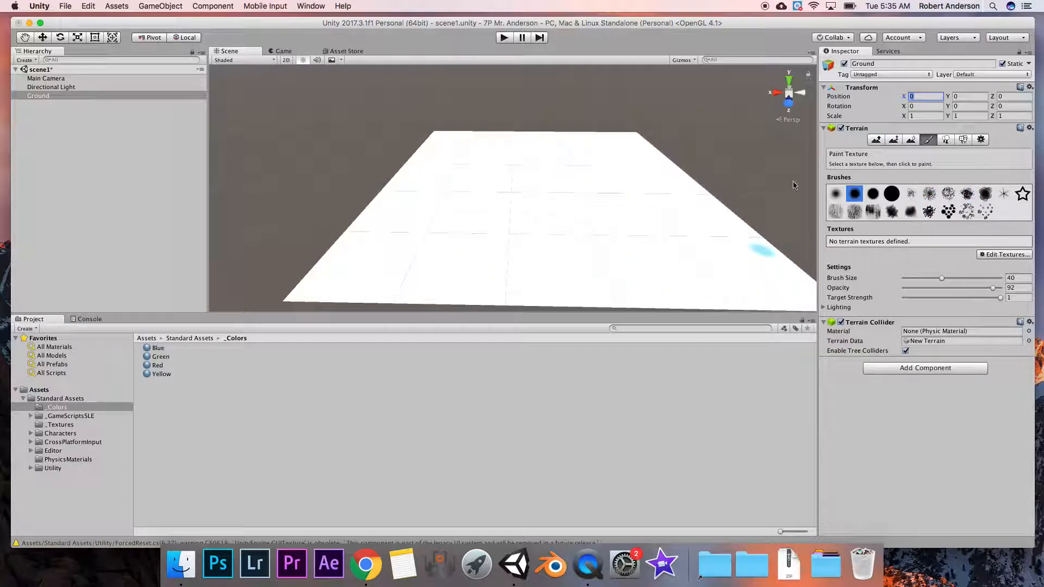
# Step: Add the sand texture from the _Textures folder as the Ground terrain's first, base texture
pyautogui.click(1004, 255)
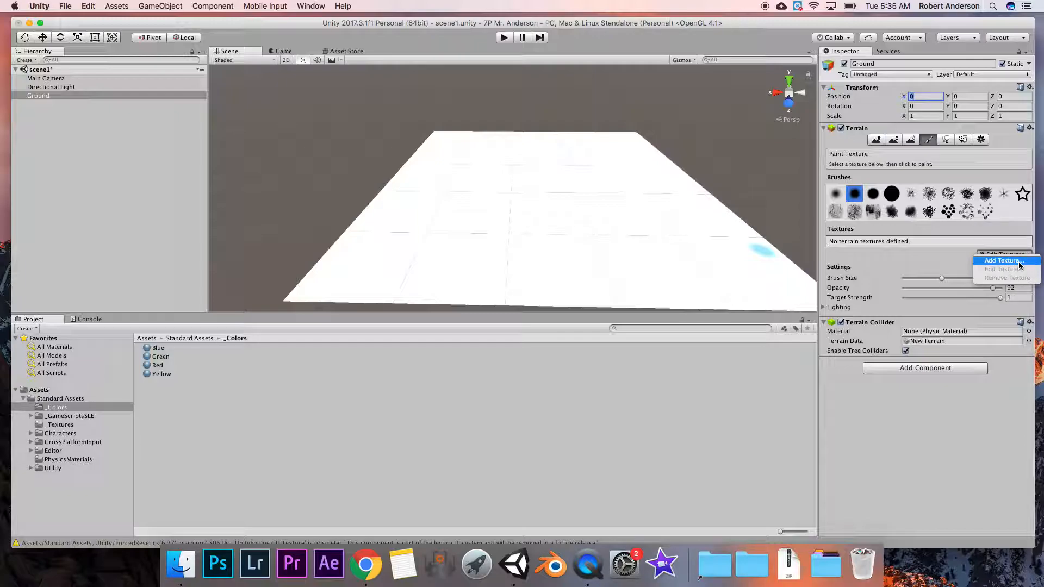
pyautogui.click(1018, 263)
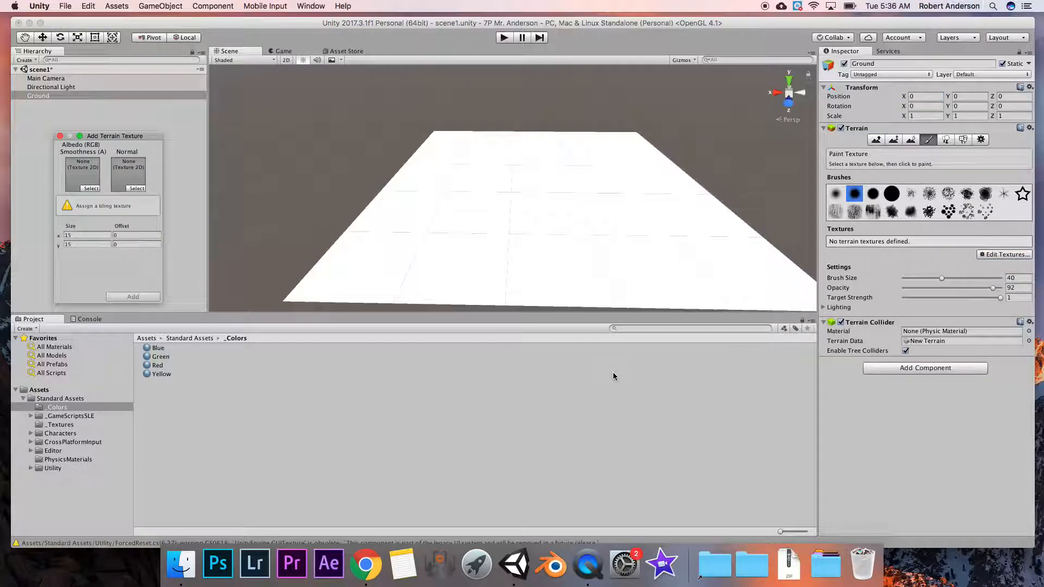
pyautogui.click(59, 425)
pyautogui.click(158, 374)
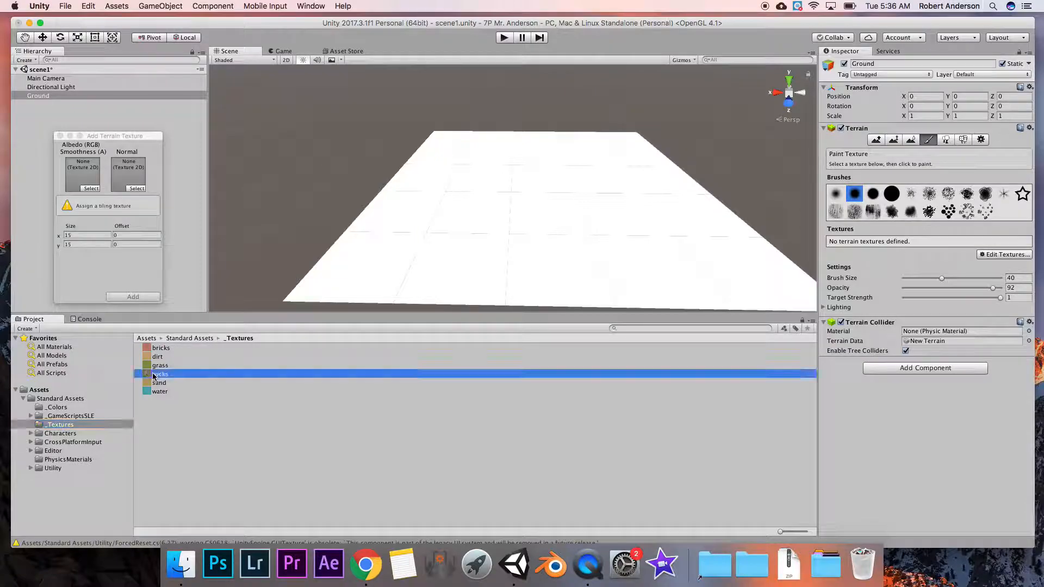
pyautogui.click(162, 383)
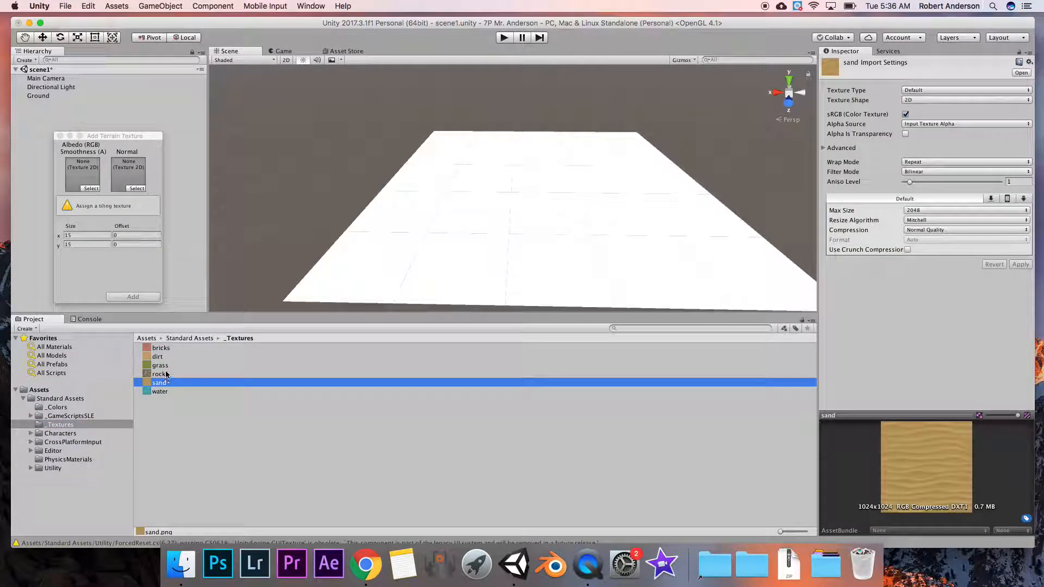
pyautogui.moveTo(162, 385); pyautogui.dragTo(82, 177)
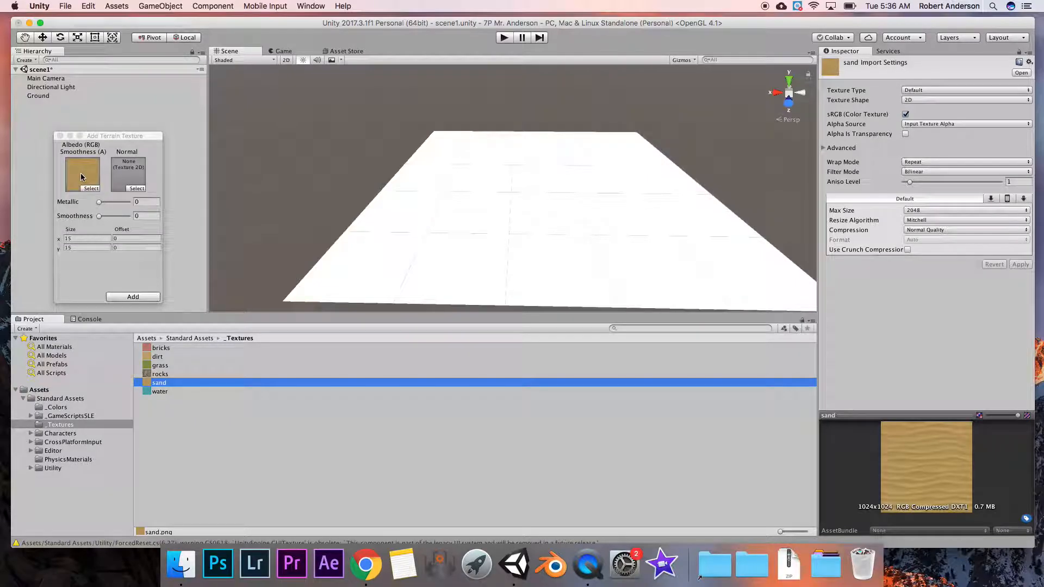
pyautogui.click(133, 297)
pyautogui.scroll(10, 565, 249)
pyautogui.scroll(3, 566, 249)
pyautogui.scroll(-10, 567, 243)
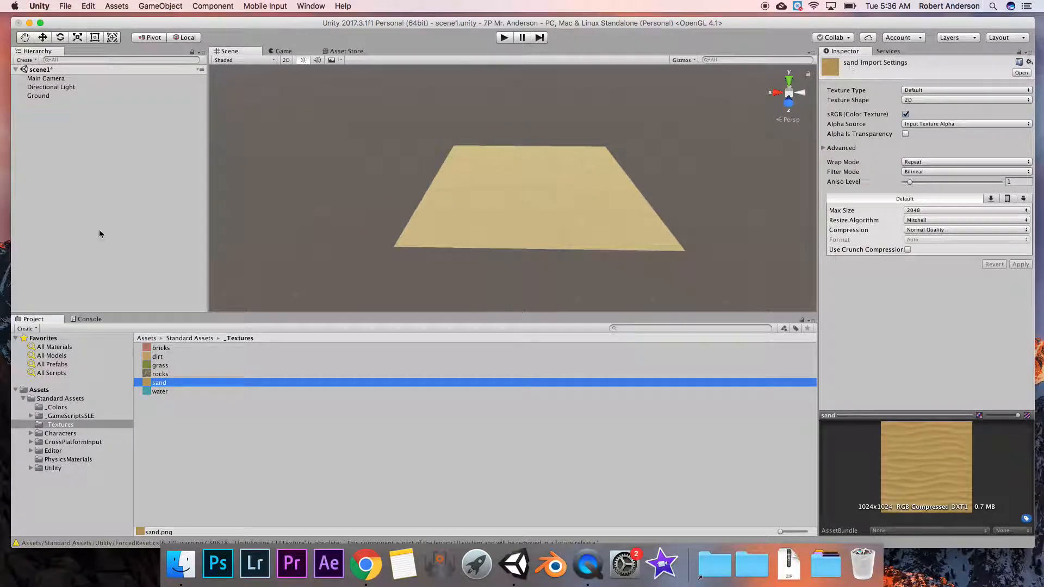
# Step: Add the bricks texture as albedo to the Ground terrain's paint textures
pyautogui.click(62, 95)
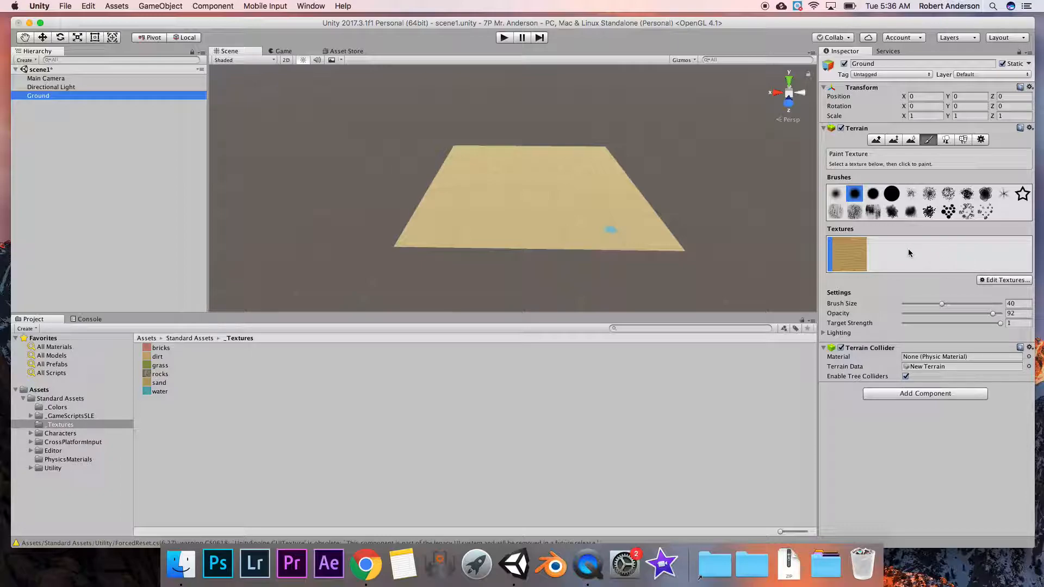
pyautogui.click(996, 279)
pyautogui.click(998, 288)
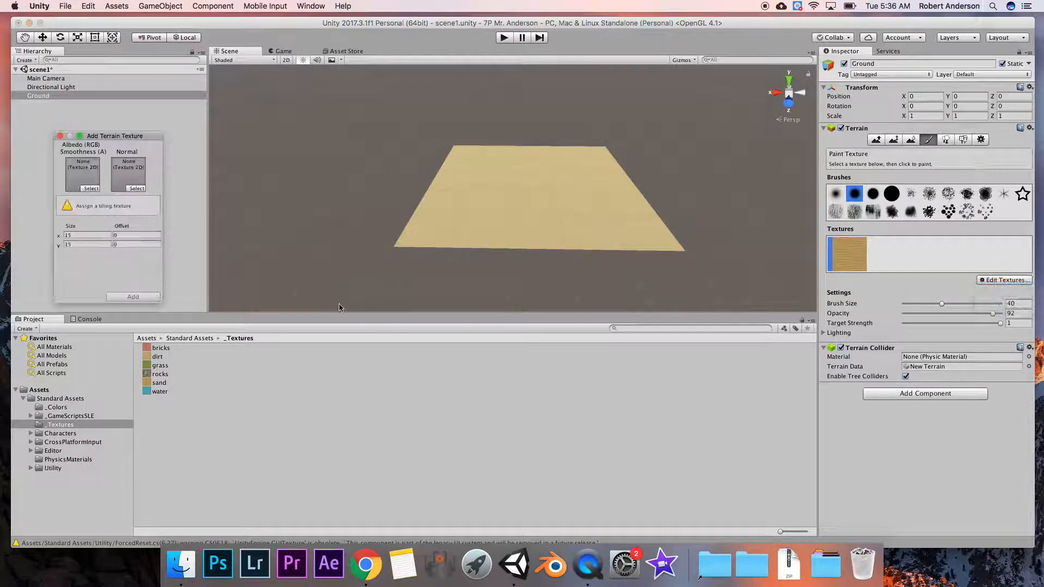
pyautogui.moveTo(161, 347); pyautogui.dragTo(82, 180)
pyautogui.click(137, 298)
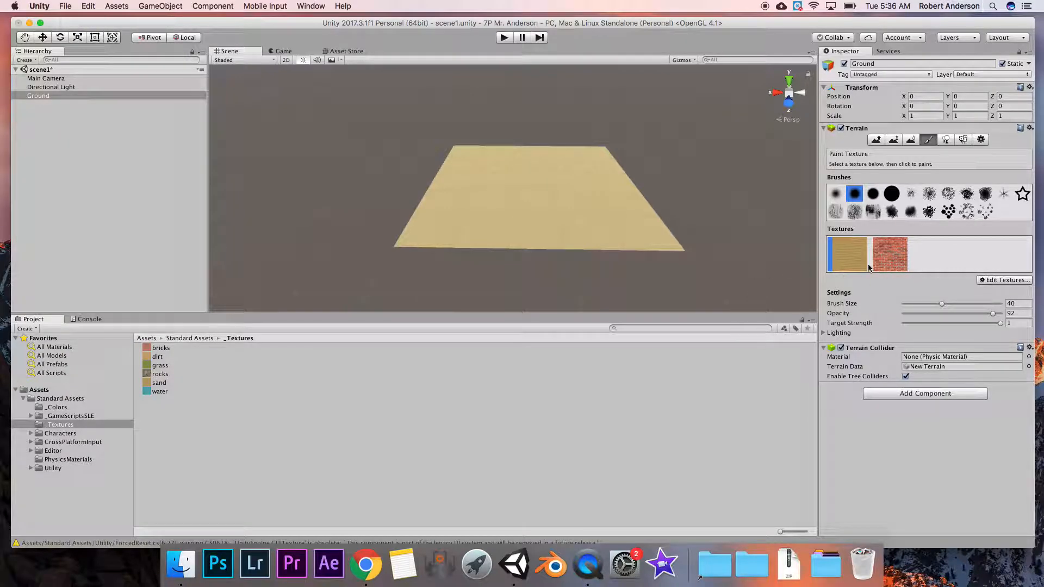
# Step: Add the dirt texture as albedo to the Ground terrain's paint textures
pyautogui.click(995, 279)
pyautogui.click(998, 288)
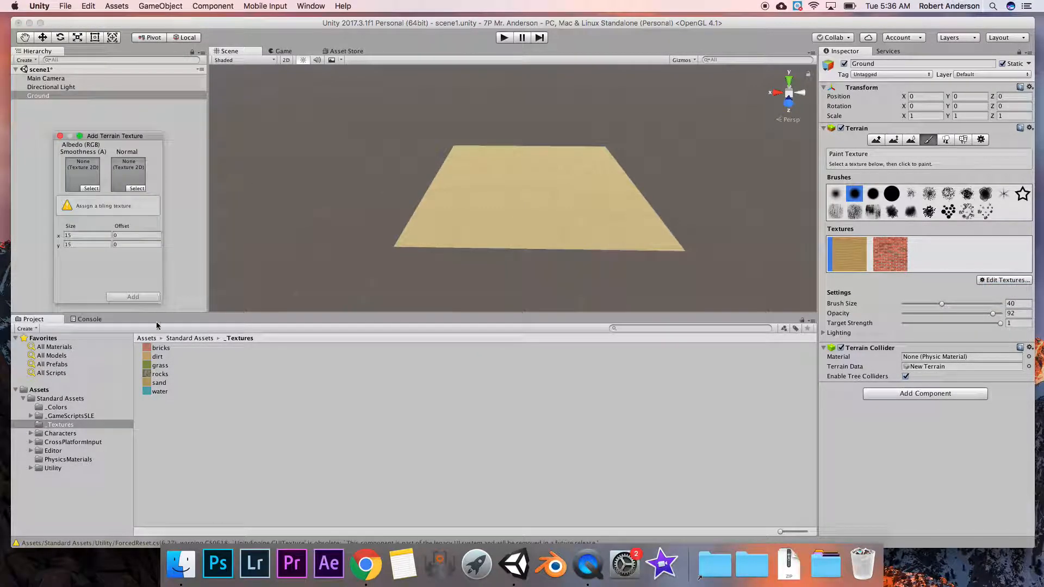
pyautogui.moveTo(159, 362); pyautogui.dragTo(81, 173)
pyautogui.click(133, 297)
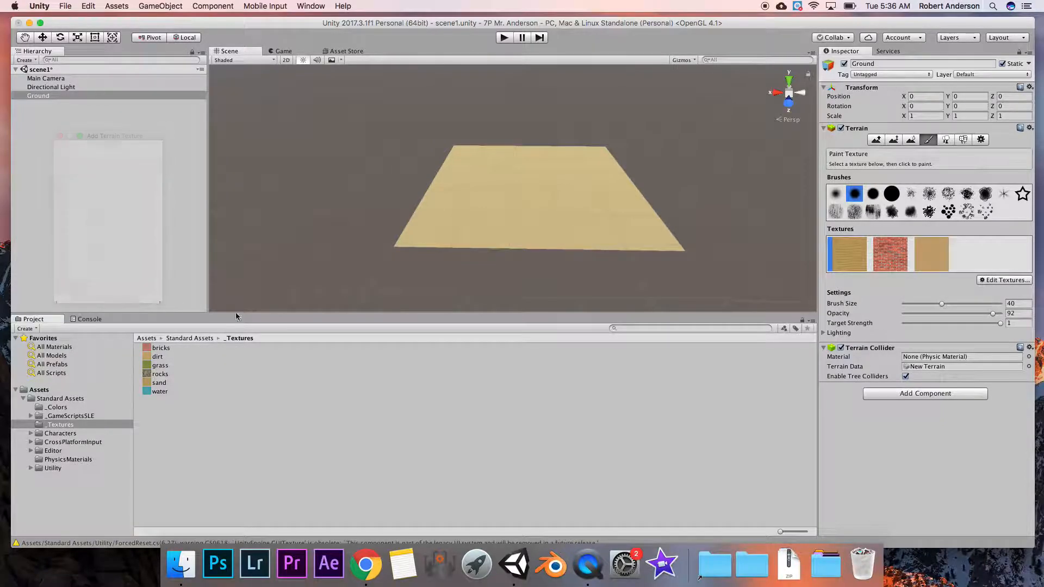
# Step: Add the grass texture as albedo to the Ground terrain's paint textures
pyautogui.click(995, 279)
pyautogui.click(998, 288)
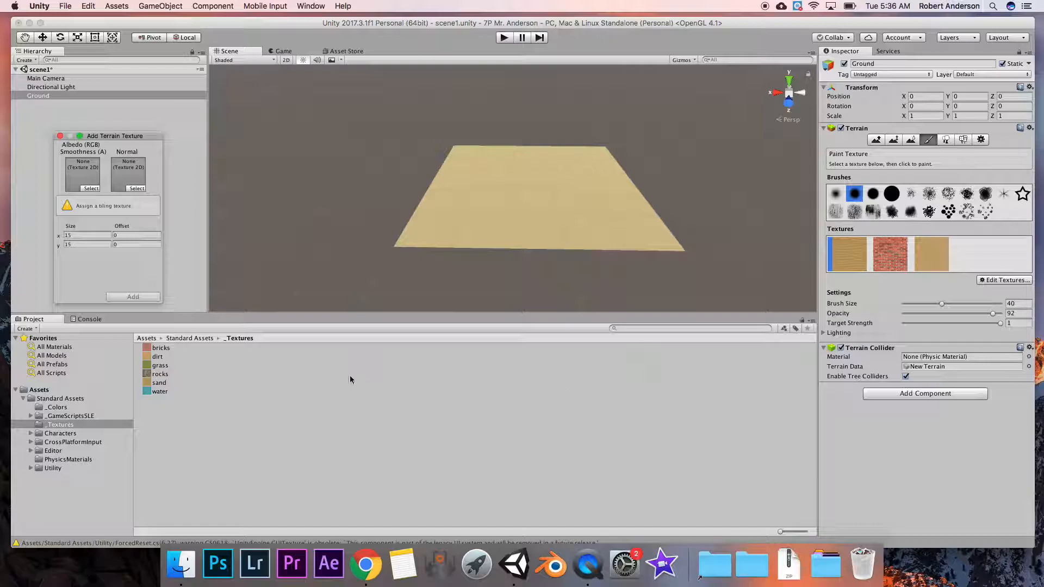
pyautogui.moveTo(167, 376); pyautogui.dragTo(82, 173)
pyautogui.click(133, 296)
pyautogui.click(1004, 280)
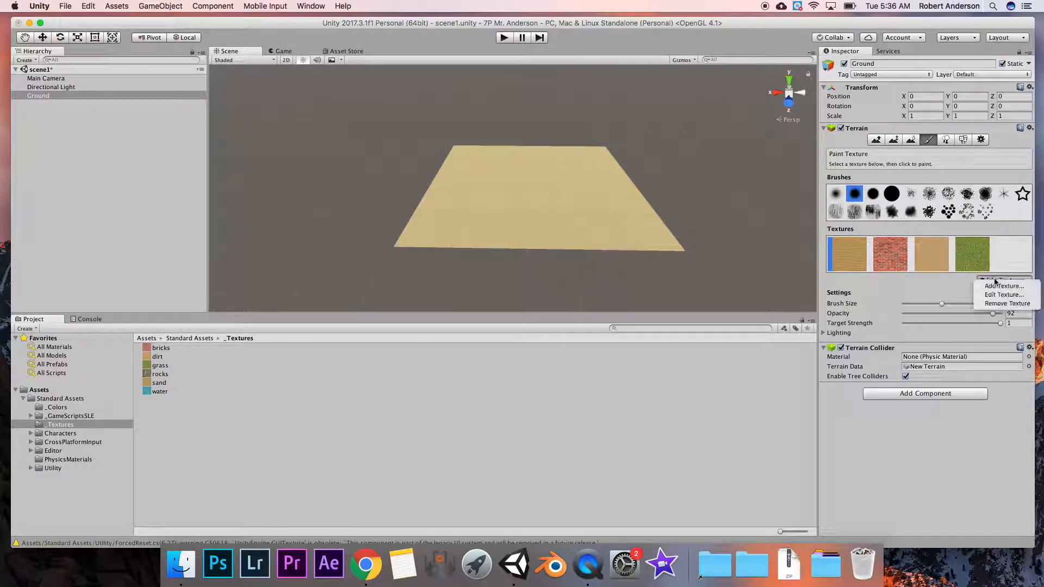
pyautogui.click(998, 288)
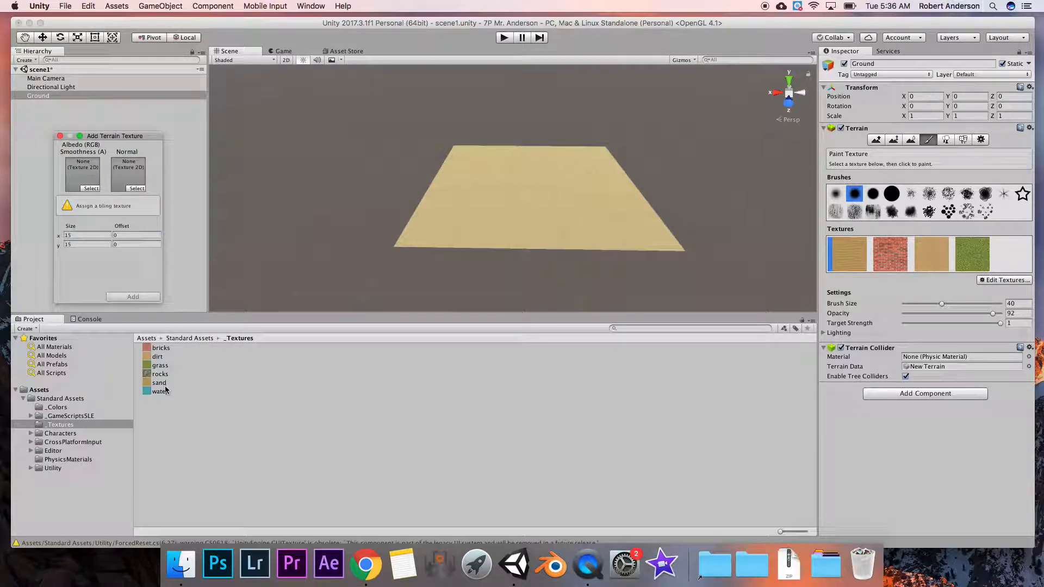
pyautogui.moveTo(163, 383); pyautogui.dragTo(81, 173)
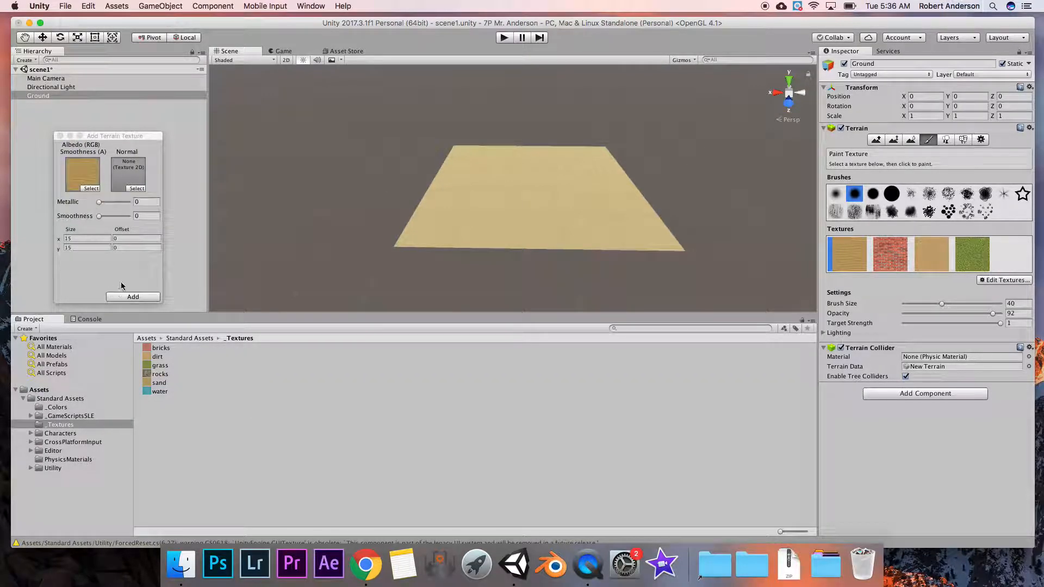
pyautogui.click(60, 136)
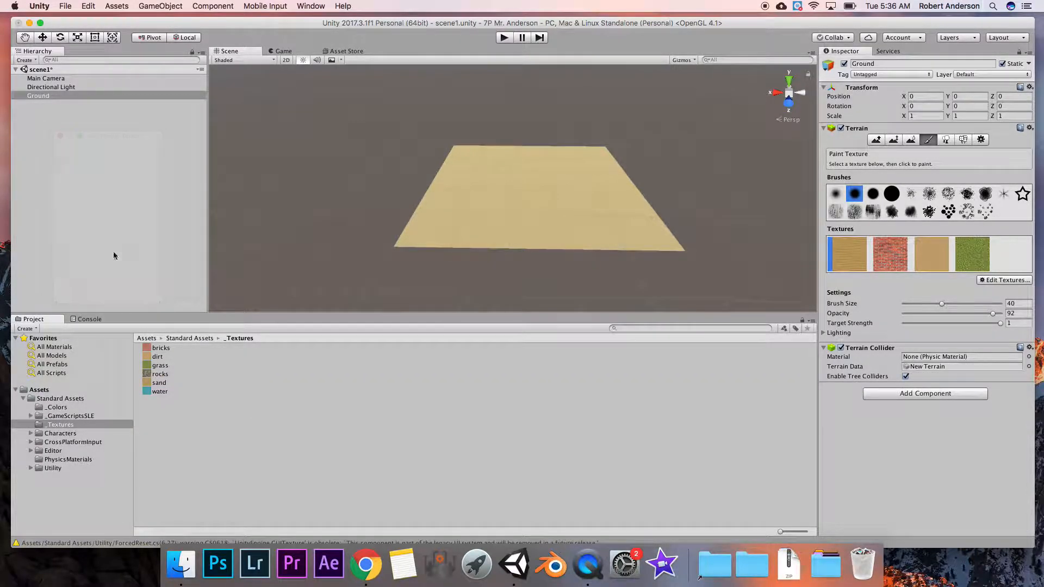
# Step: Add the rocks texture as albedo to the Ground terrain's paint textures
pyautogui.click(1011, 279)
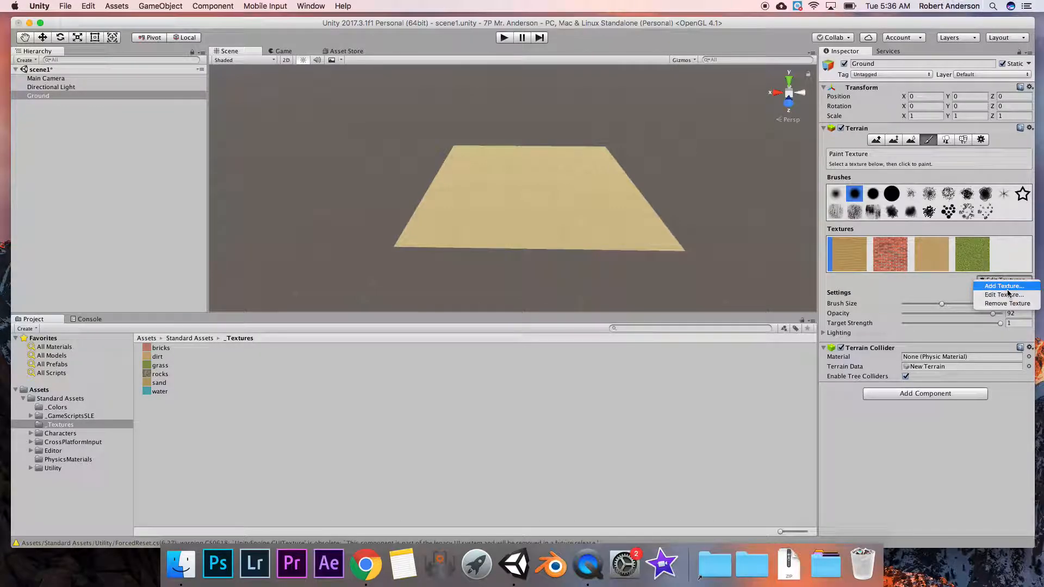
pyautogui.click(998, 288)
pyautogui.moveTo(158, 375); pyautogui.dragTo(73, 173)
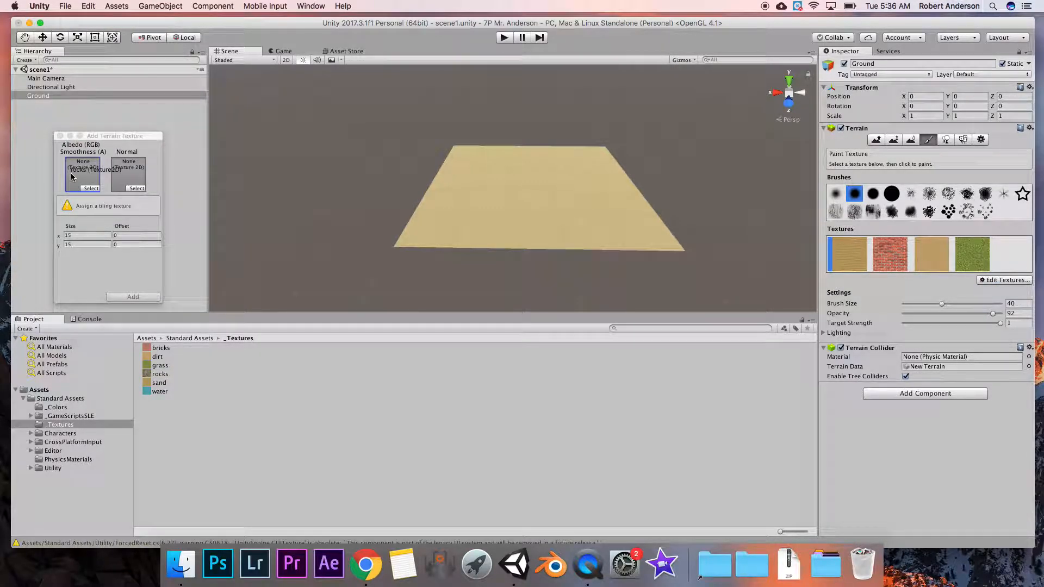
pyautogui.click(137, 295)
# Step: Add the water texture as albedo to the Ground terrain's paint textures
pyautogui.click(1004, 280)
pyautogui.click(998, 288)
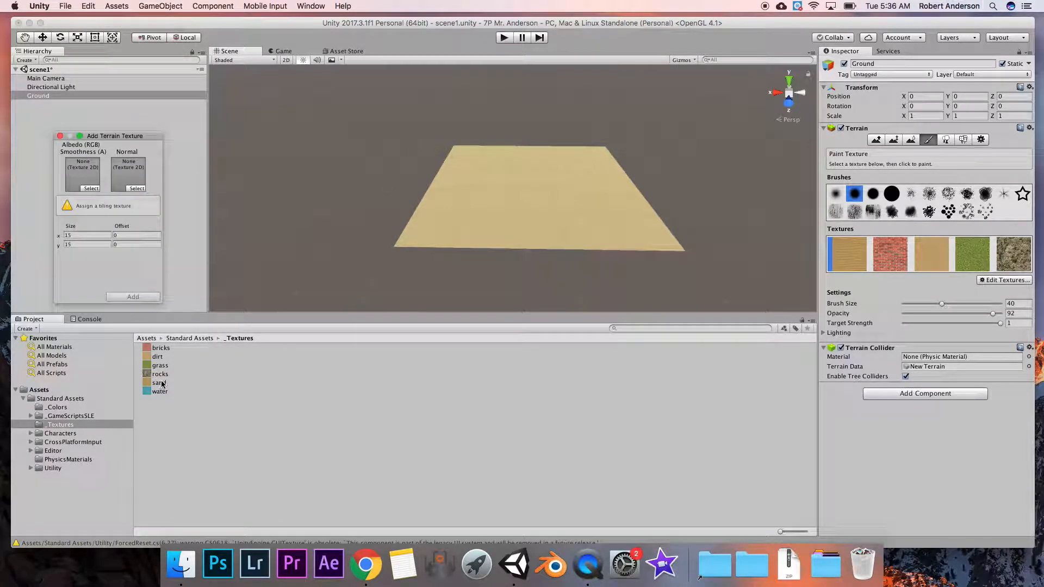
pyautogui.moveTo(160, 392); pyautogui.dragTo(82, 174)
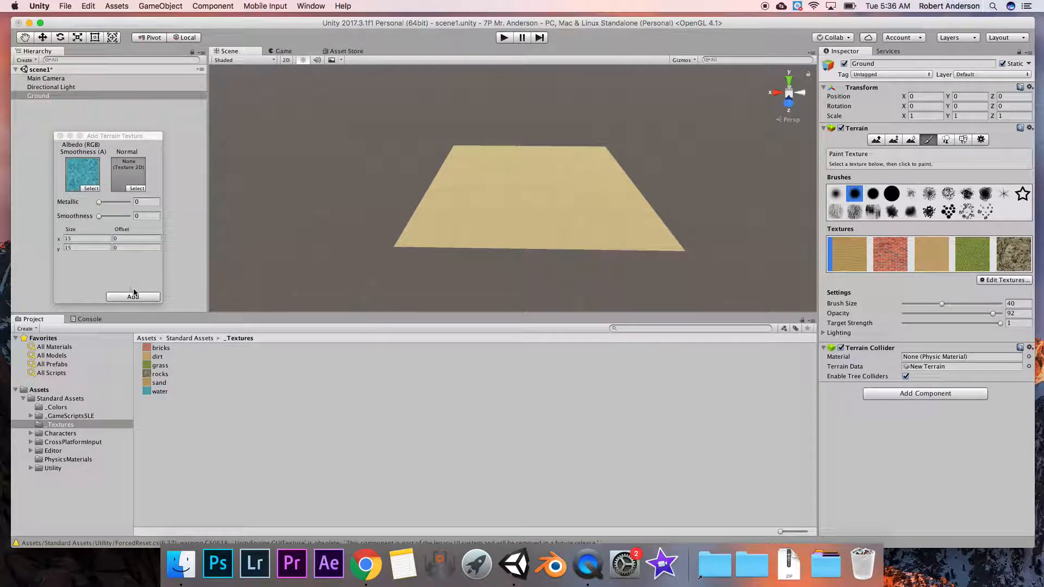
pyautogui.click(134, 294)
# Step: Paint a strip of the bricks texture inward from the terrain's near edge, using the large hard round brush
pyautogui.scroll(5, 538, 217)
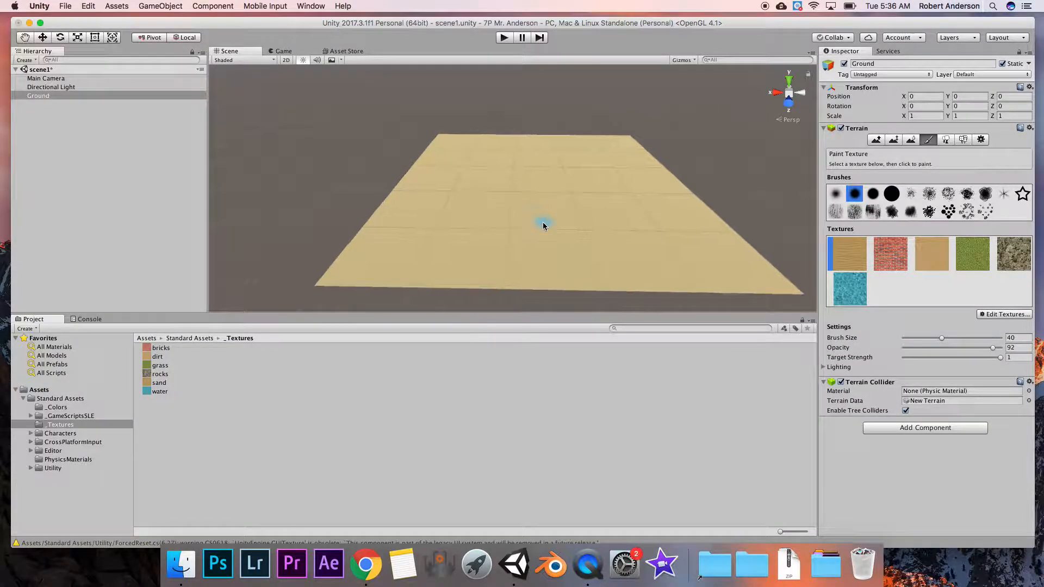
pyautogui.click(898, 259)
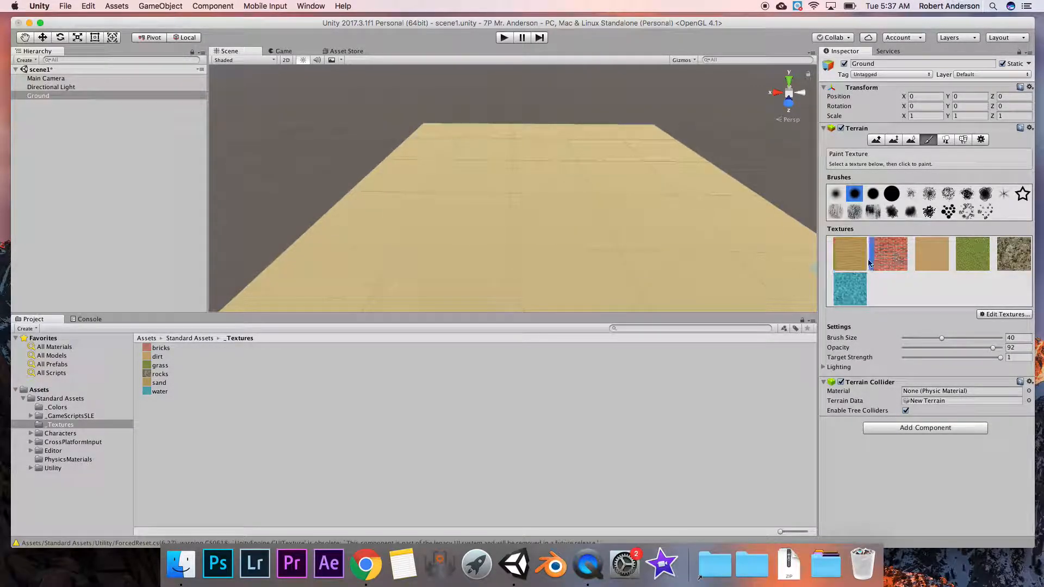
pyautogui.scroll(-3, 646, 226)
pyautogui.click(891, 193)
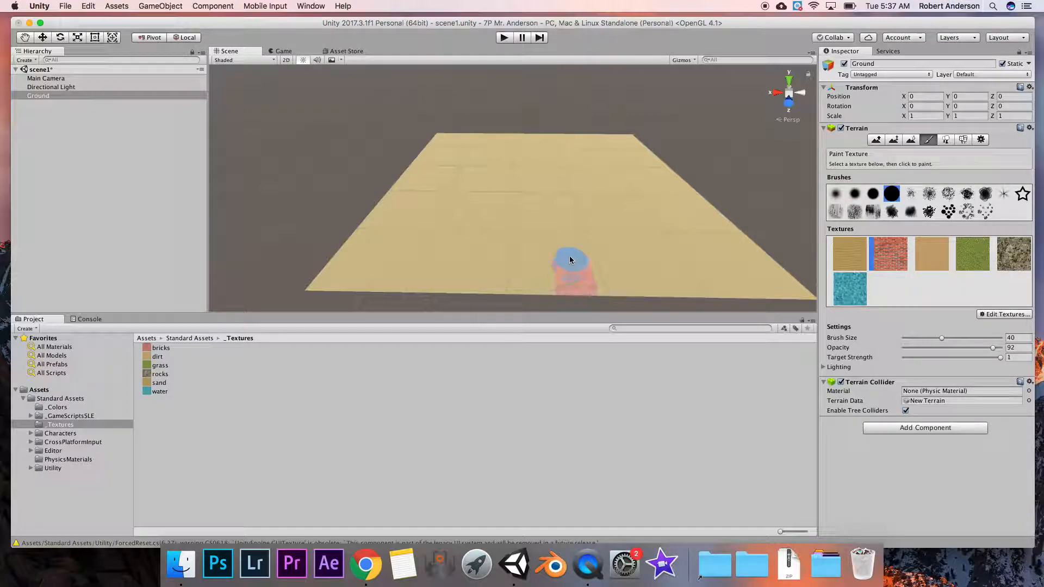
pyautogui.scroll(8, 592, 266)
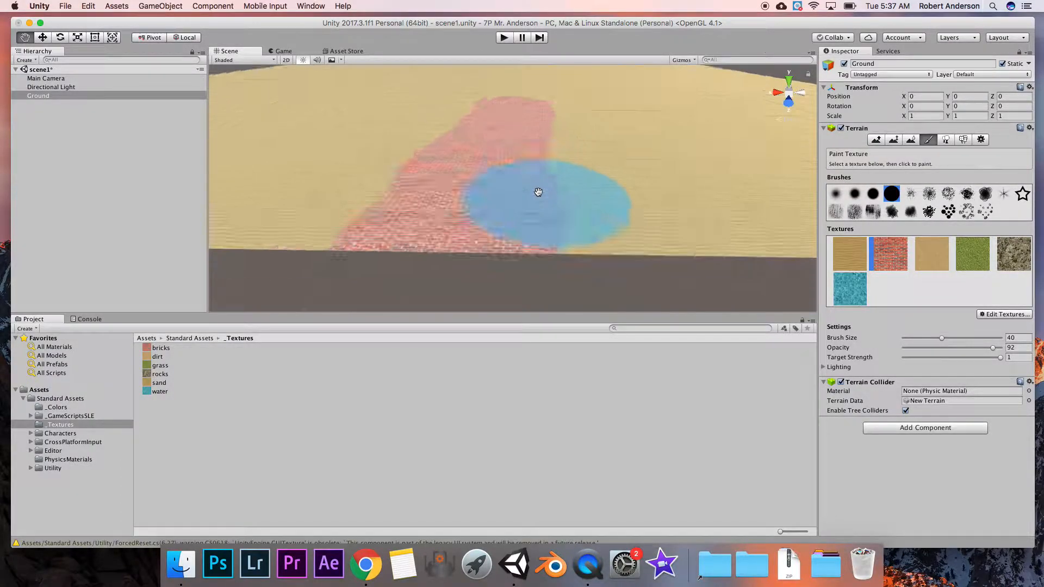
# Step: Raise five jagged mountains across the middle and far parts of the terrain, using the small spatter brush at size 71
pyautogui.scroll(-10, 545, 202)
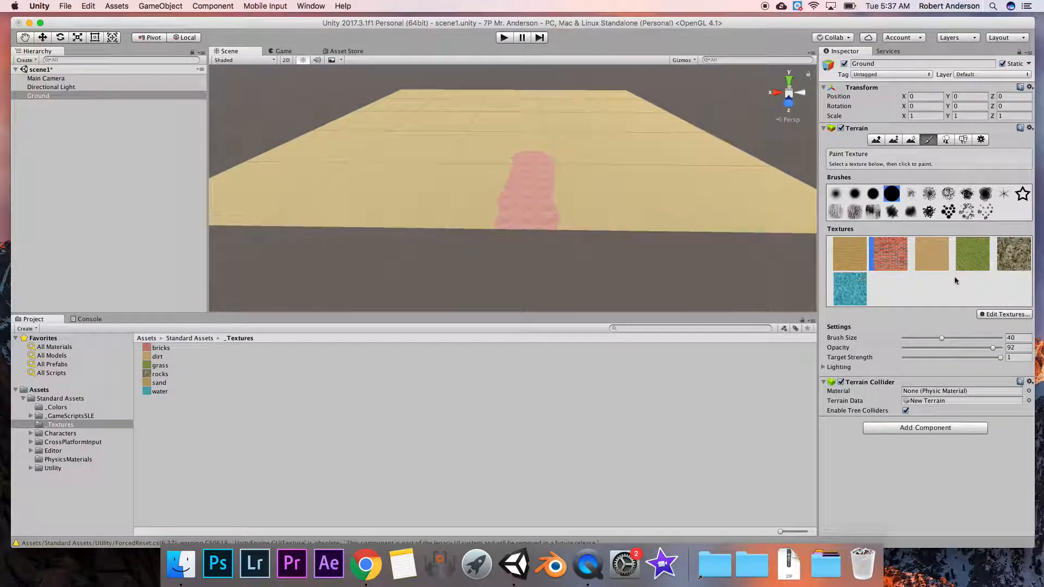
pyautogui.moveTo(387, 170); pyautogui.dragTo(430, 193, button='middle')
pyautogui.moveTo(487, 191); pyautogui.dragTo(501, 190, button='right')
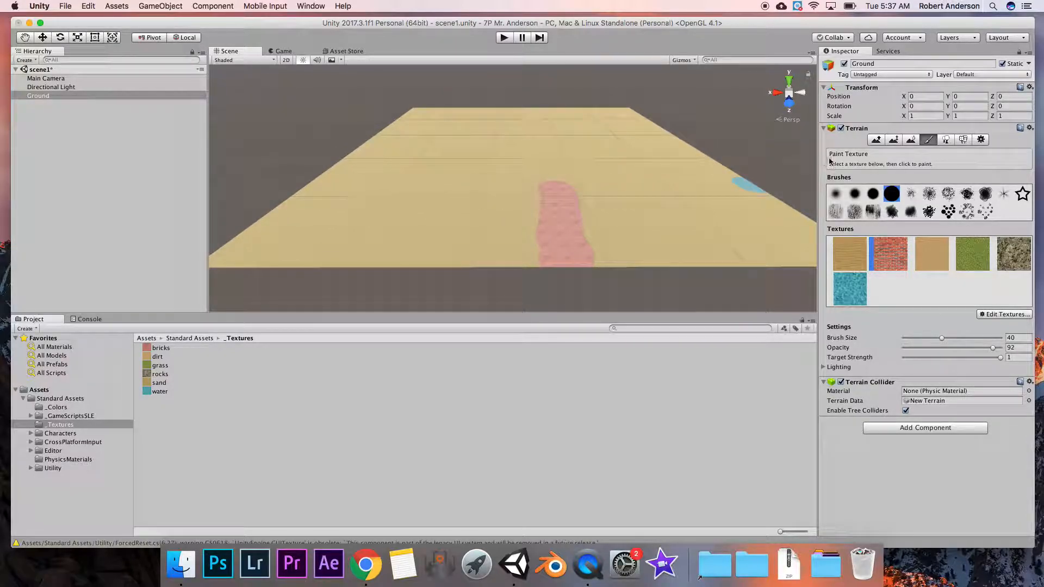
pyautogui.click(876, 140)
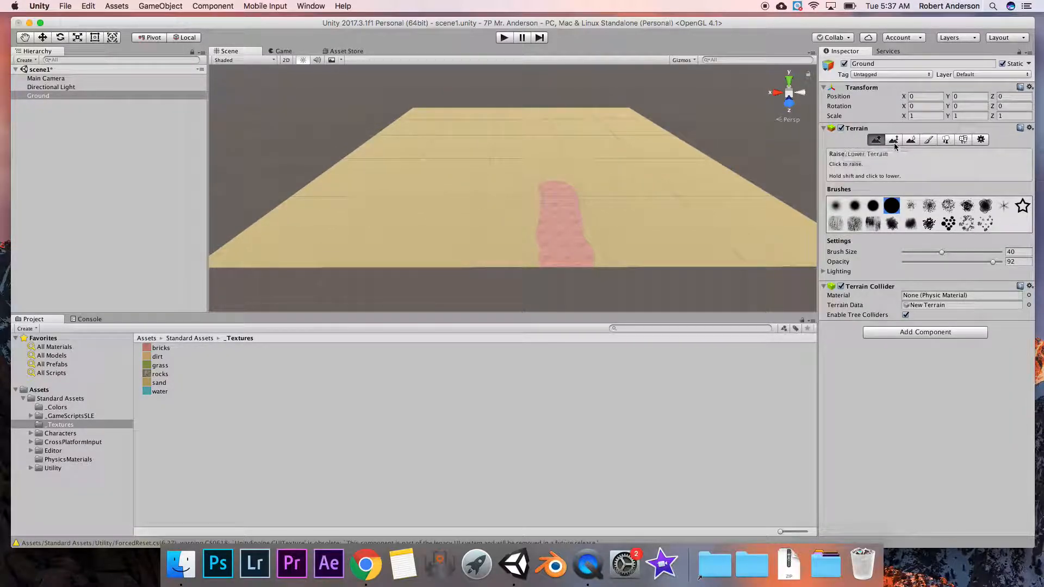
pyautogui.click(855, 207)
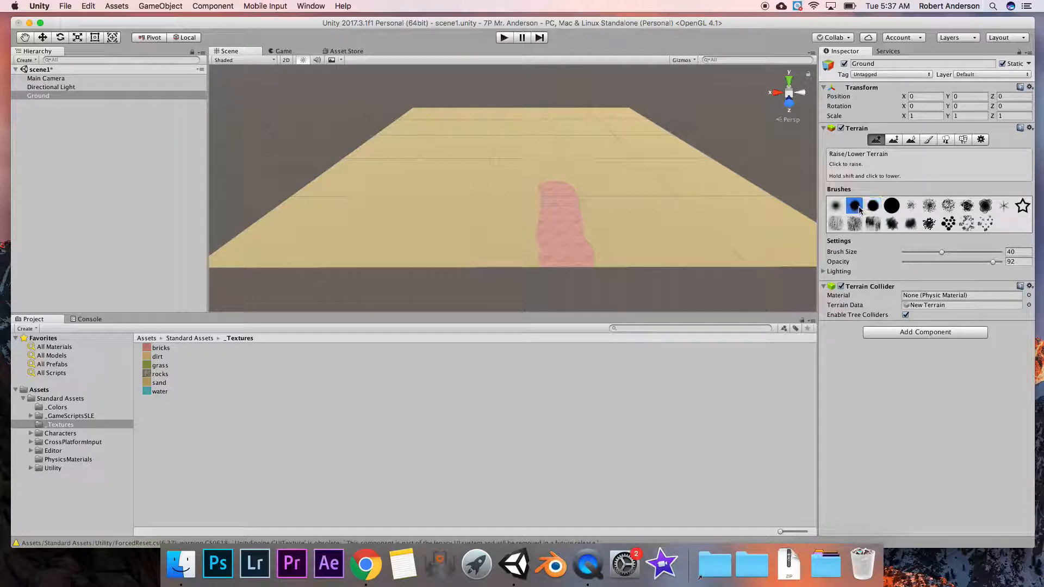
pyautogui.click(915, 208)
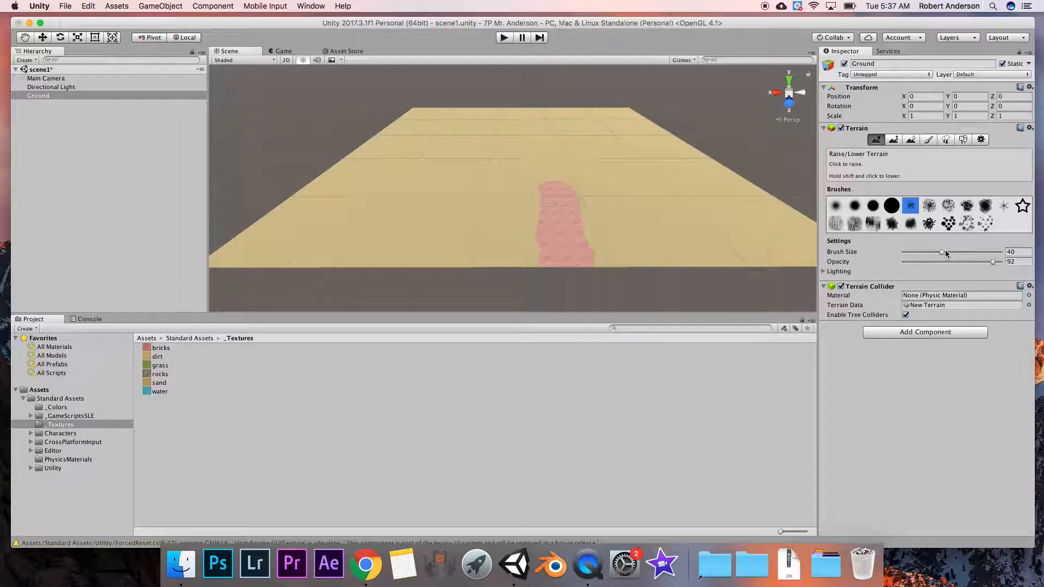
pyautogui.moveTo(940, 252); pyautogui.dragTo(952, 253)
pyautogui.click(446, 155)
pyautogui.click(521, 144)
pyautogui.click(601, 126)
pyautogui.click(425, 116)
pyautogui.click(651, 169)
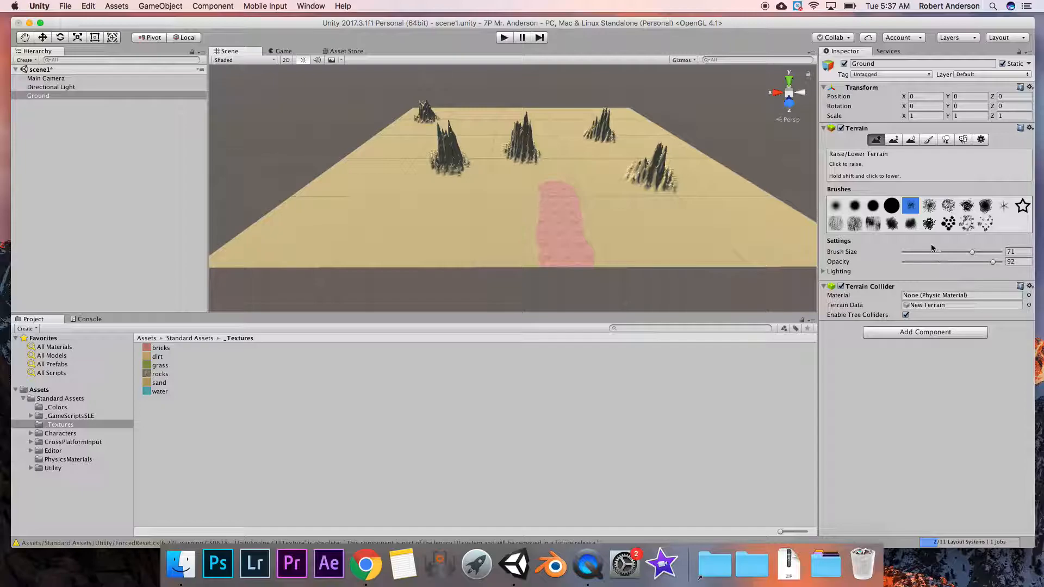
# Step: Paint the rocks texture over the three nearer mountains and around their bases, using the large hard round brush
pyautogui.click(929, 141)
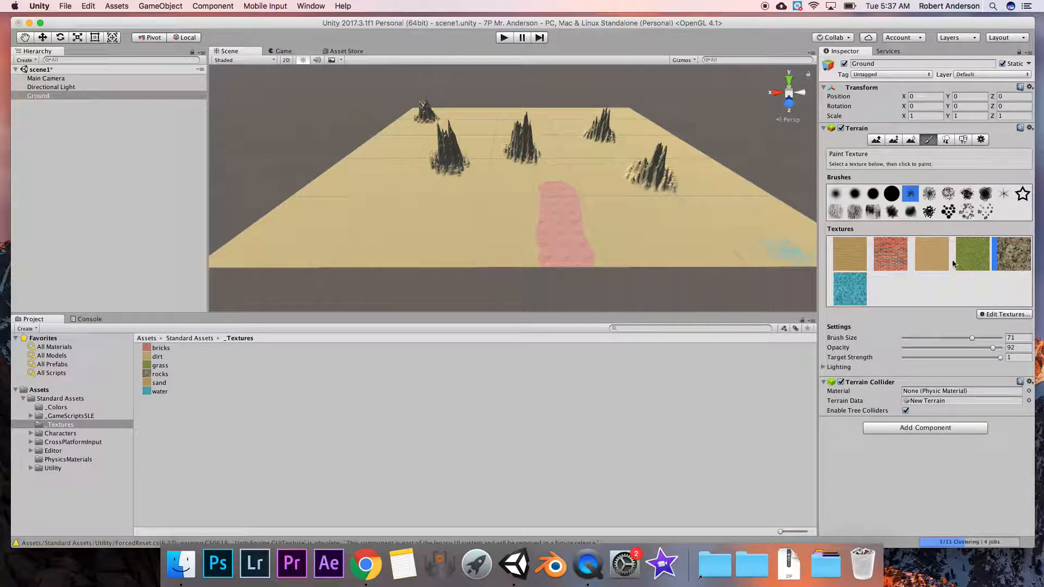
pyautogui.click(892, 193)
pyautogui.scroll(5, 534, 161)
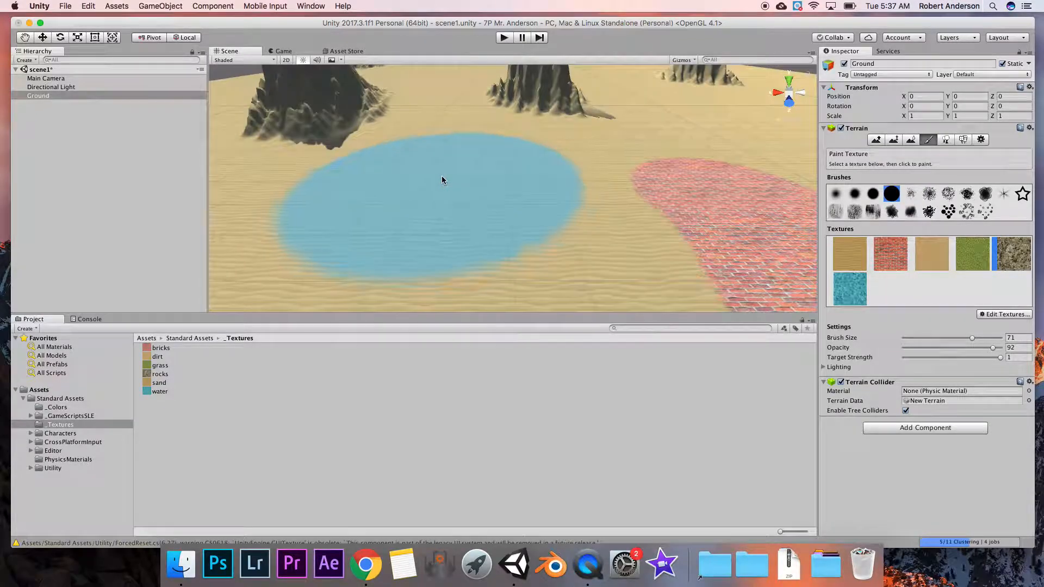
pyautogui.scroll(-5, 531, 167)
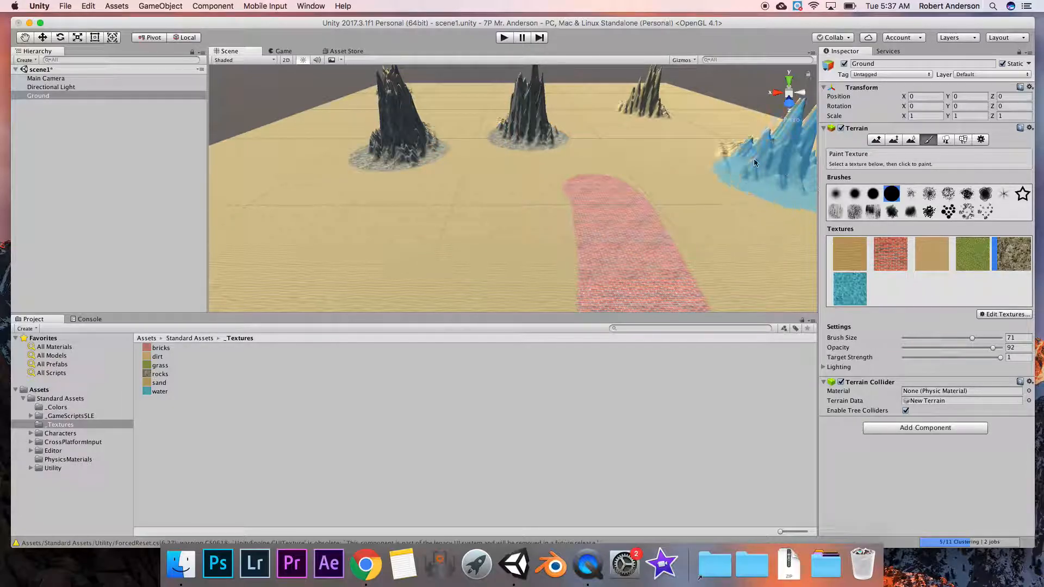
pyautogui.scroll(-5, 565, 255)
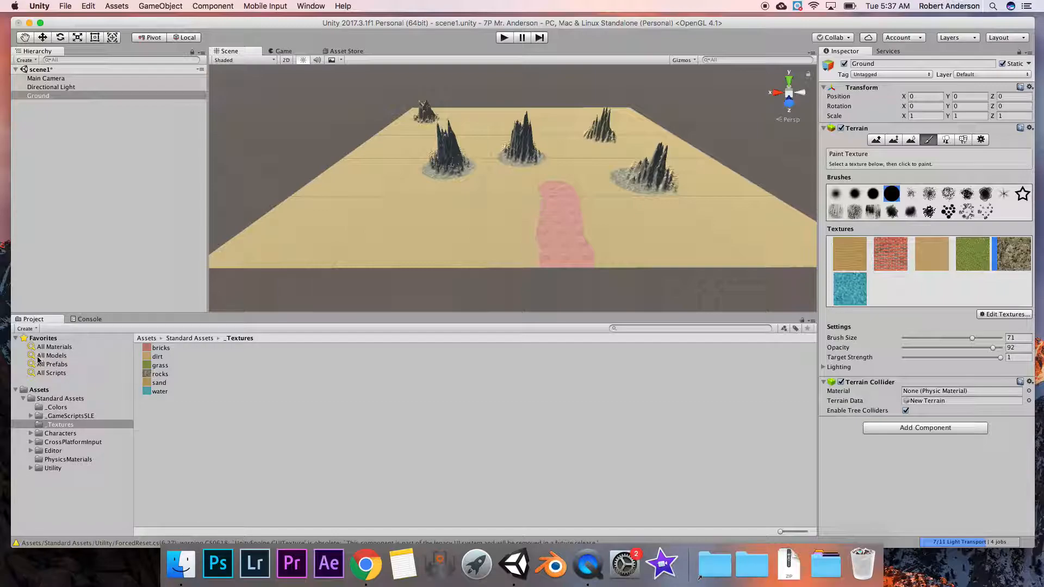
# Step: Browse the project's materials, models, prefabs and scripts
pyautogui.click(60, 348)
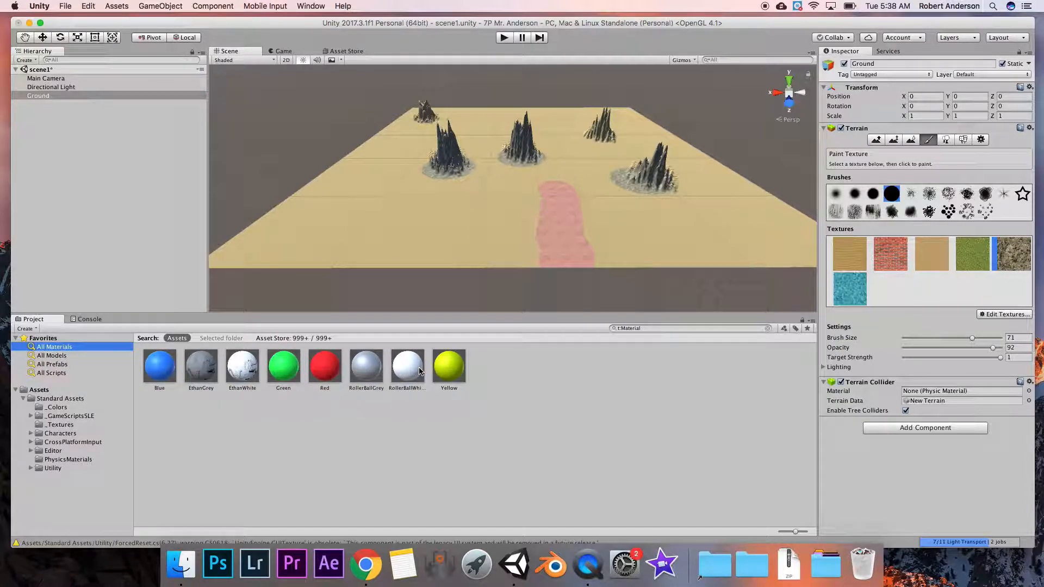
pyautogui.click(61, 356)
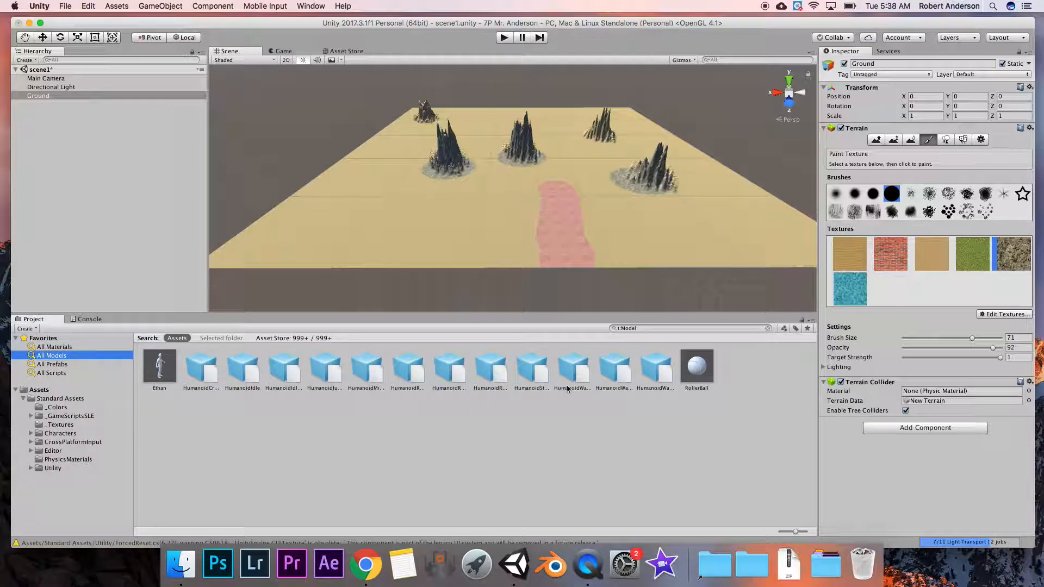
pyautogui.click(79, 365)
pyautogui.click(51, 374)
pyautogui.scroll(-5, 221, 439)
pyautogui.scroll(5, 217, 459)
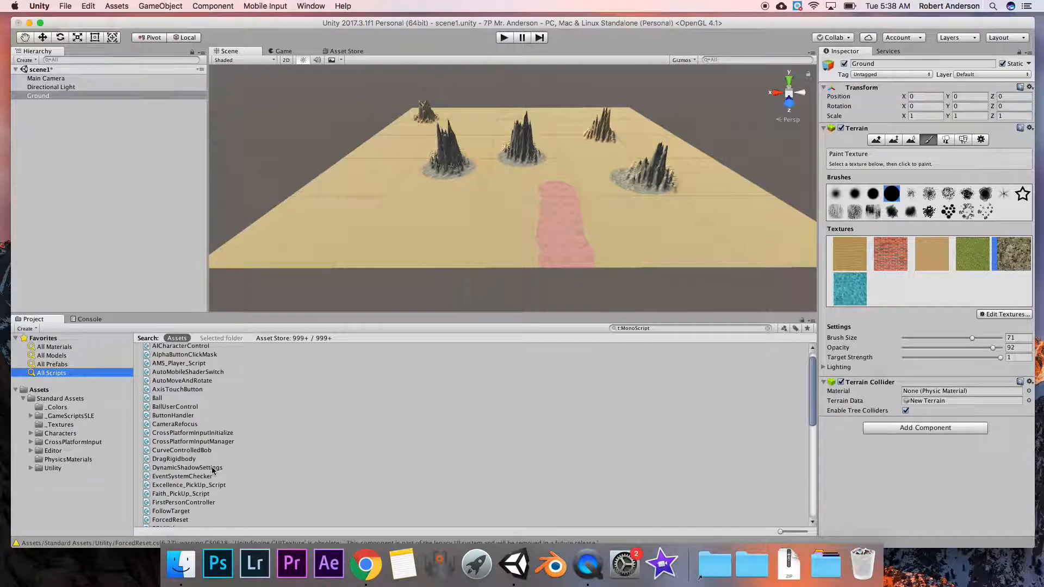
# Step: Show all prefabs as a compact list and add the FPSController prefab to the scene
pyautogui.click(82, 364)
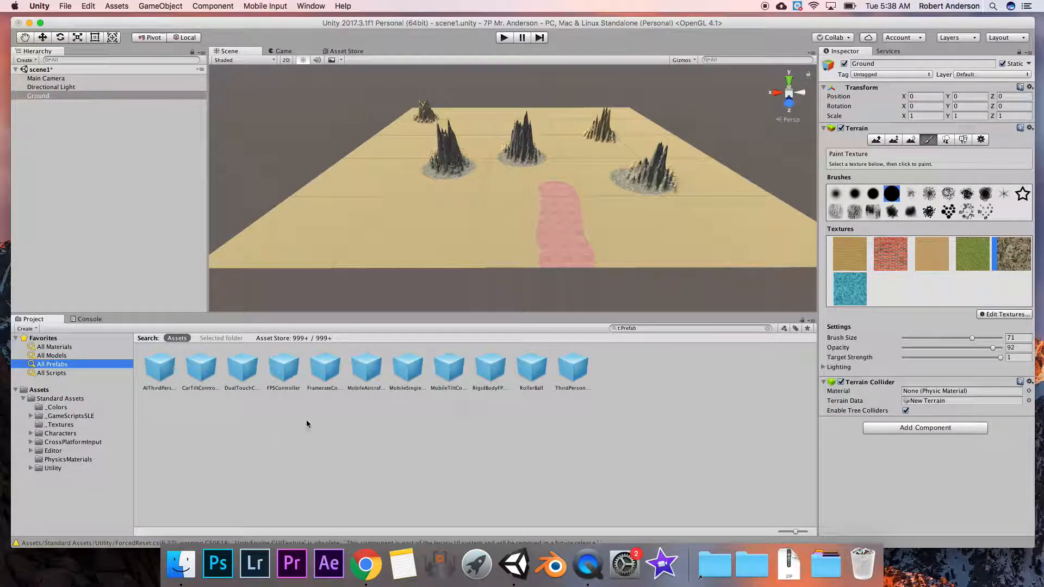
pyautogui.click(282, 387)
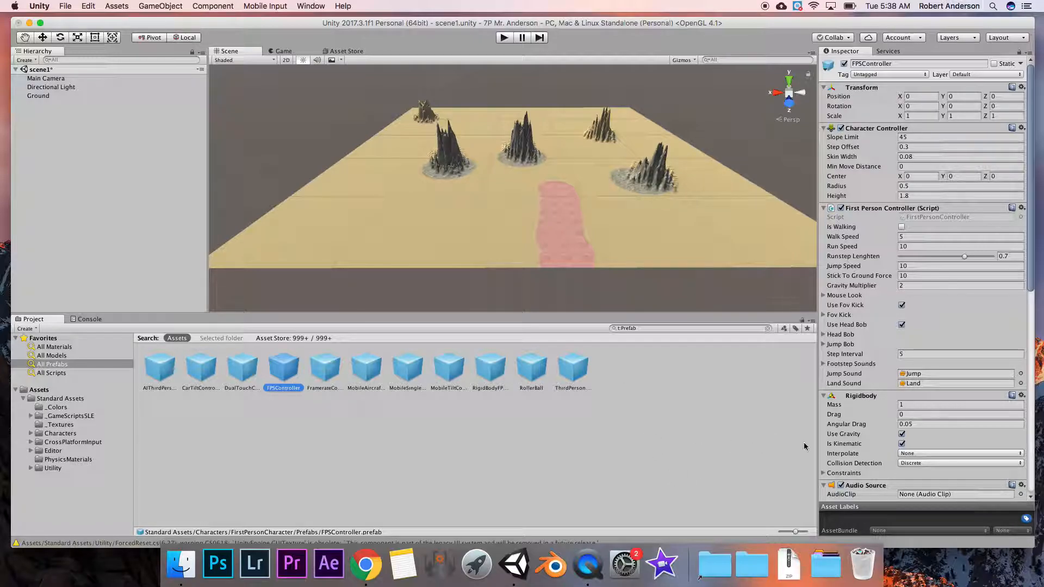
pyautogui.moveTo(795, 534); pyautogui.dragTo(776, 534)
pyautogui.click(259, 513)
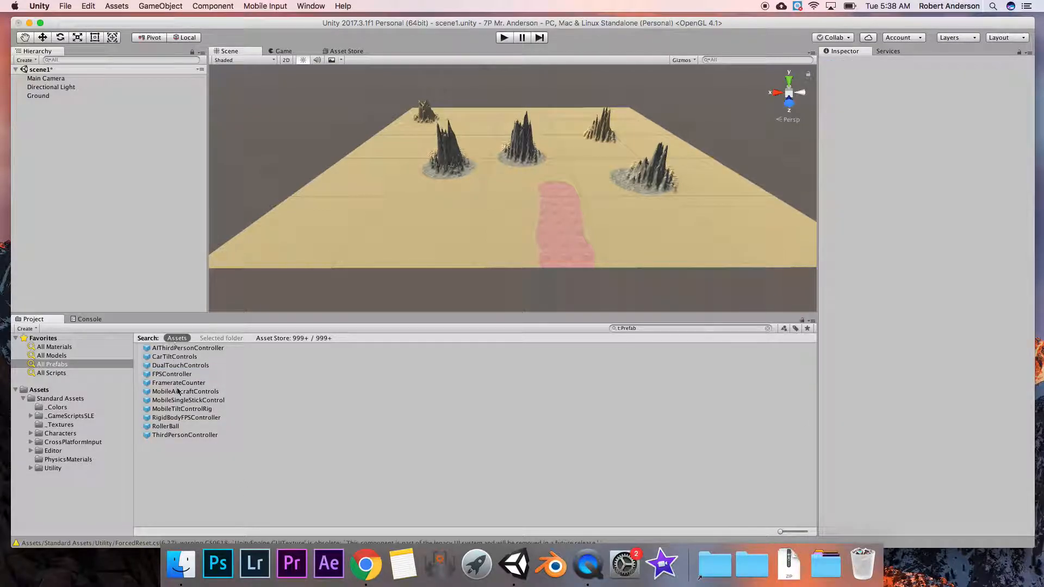
pyautogui.click(172, 376)
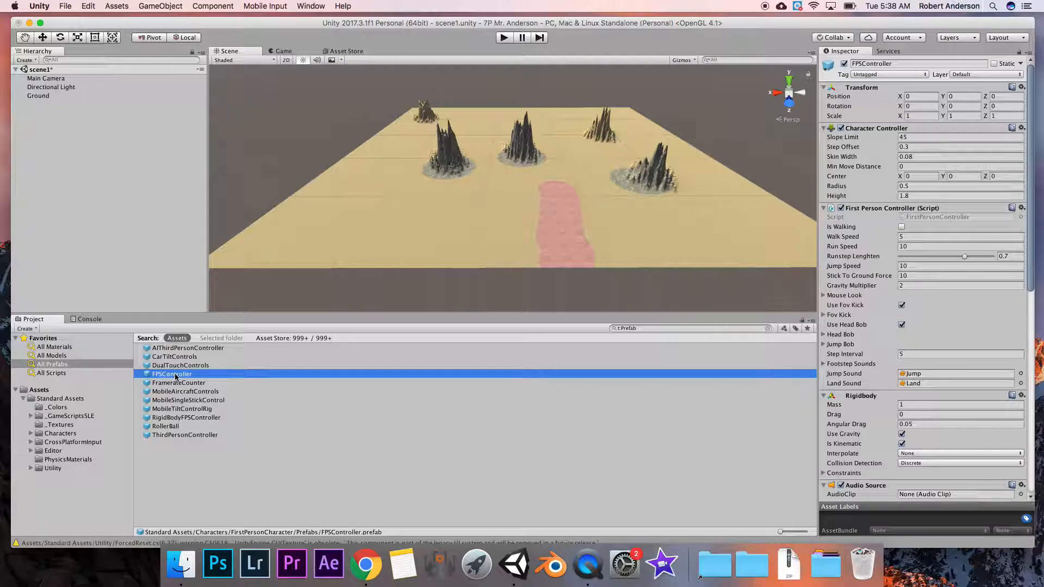
pyautogui.moveTo(175, 376); pyautogui.dragTo(28, 123)
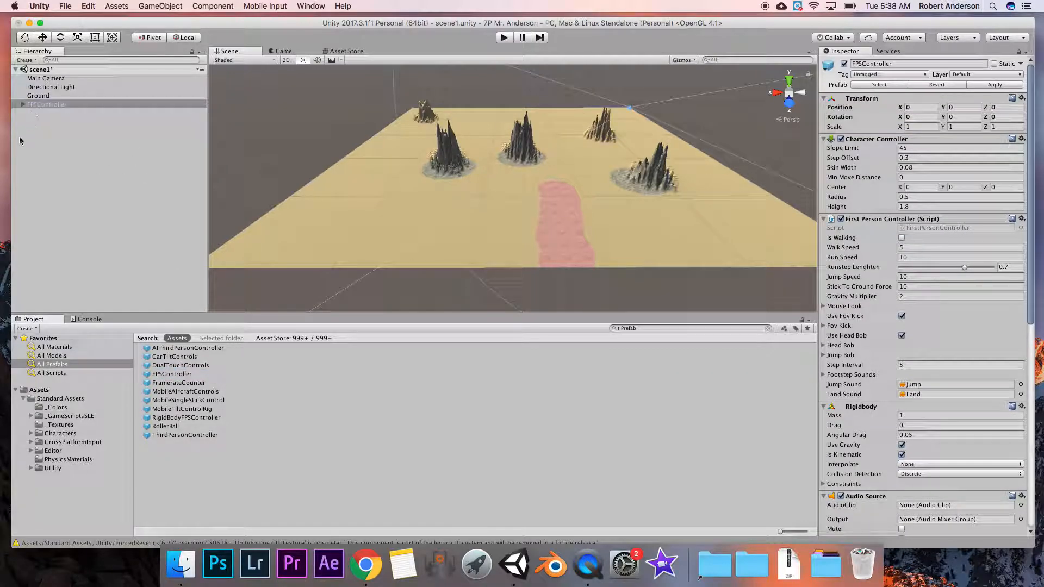
# Step: Rename the FPSController object in the scene as Player
pyautogui.doubleClick(45, 104)
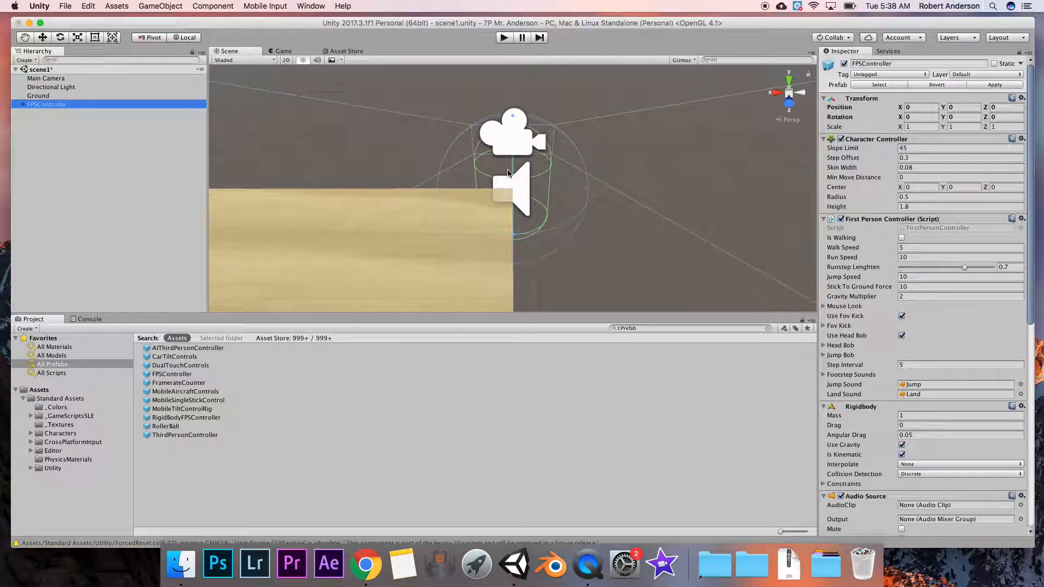
pyautogui.click(963, 107)
pyautogui.click(1004, 107)
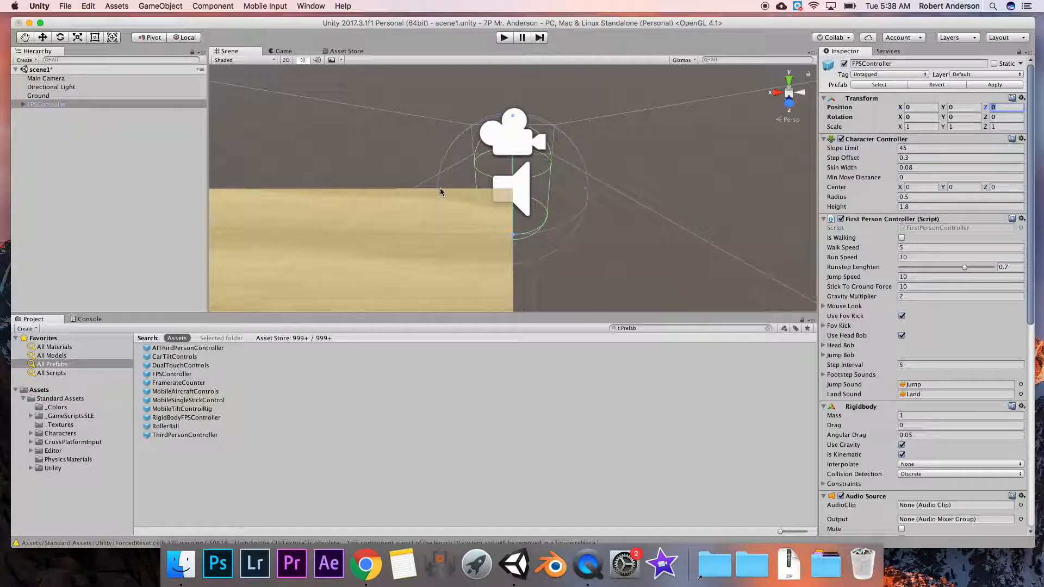
pyautogui.click(41, 104)
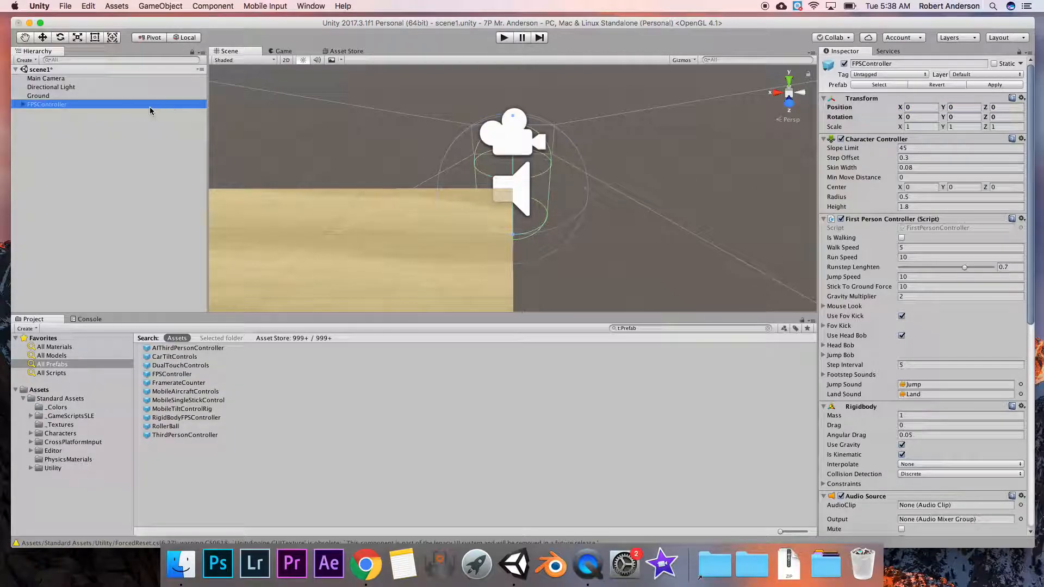
pyautogui.rightClick(51, 105)
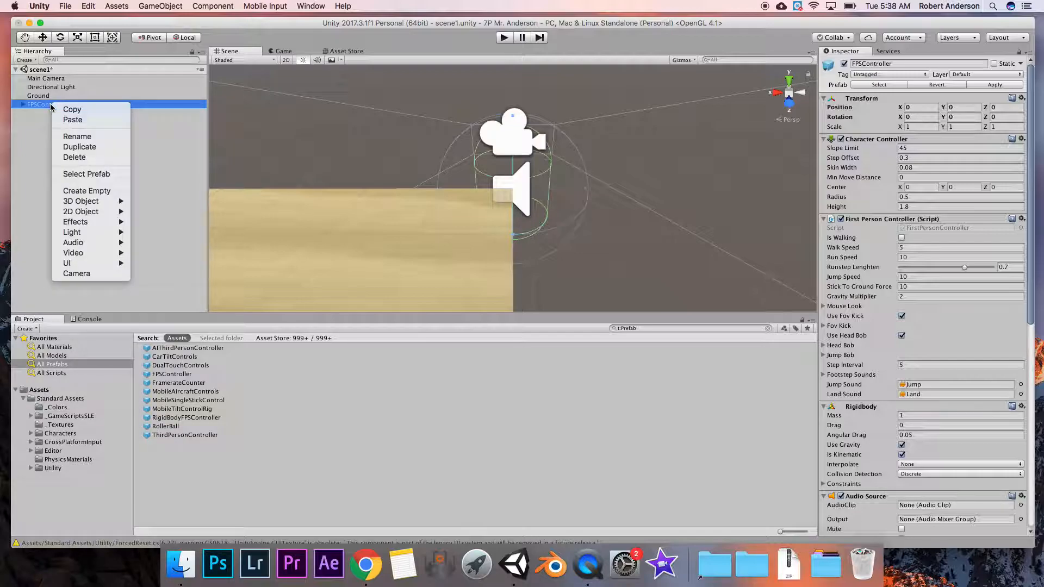
pyautogui.click(76, 136)
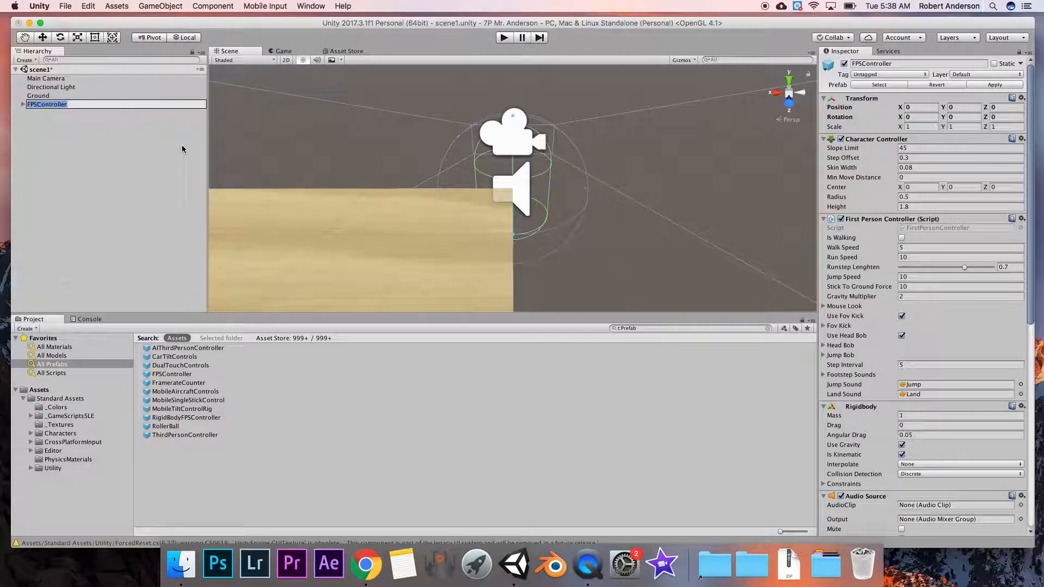
pyautogui.write('Player')
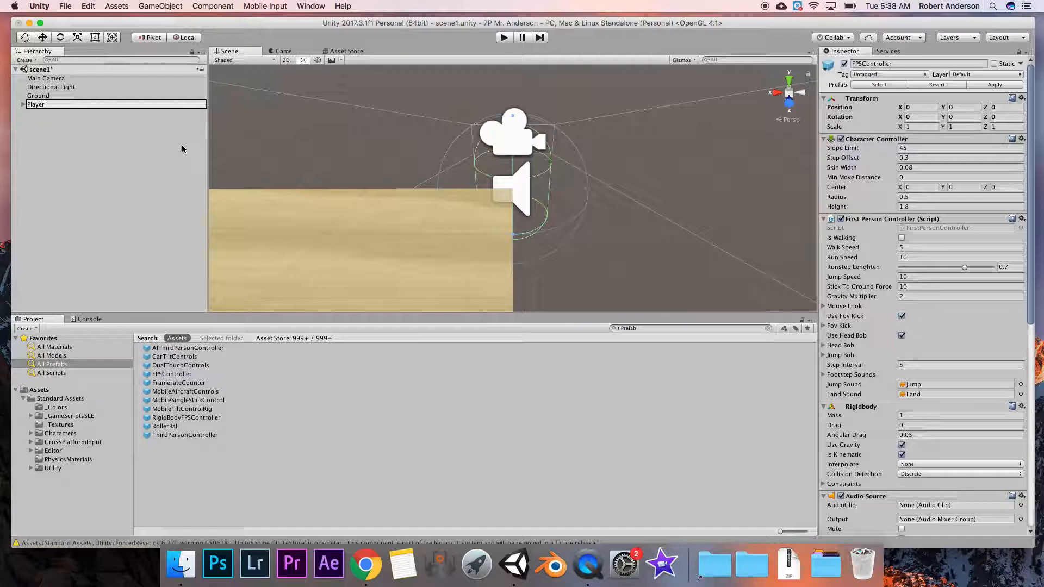
pyautogui.click(156, 177)
# Step: Move the Player inward from the terrain's corner and above the ground, to about X 1.6, Y 1.1, Z 1.0
pyautogui.click(40, 107)
pyautogui.scroll(-12, 393, 197)
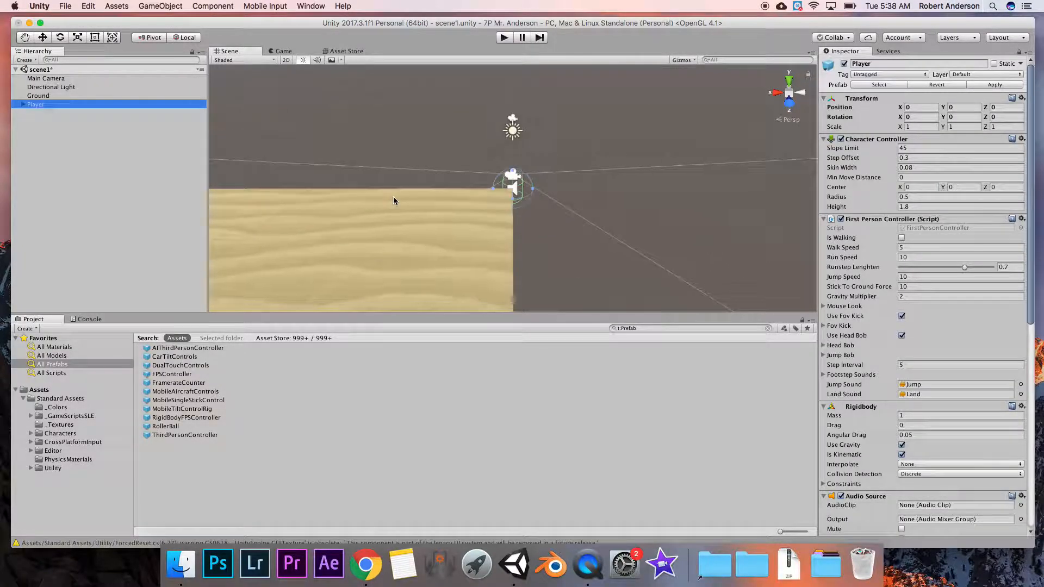
pyautogui.moveTo(393, 197); pyautogui.dragTo(590, 195)
pyautogui.scroll(-7, 551, 207)
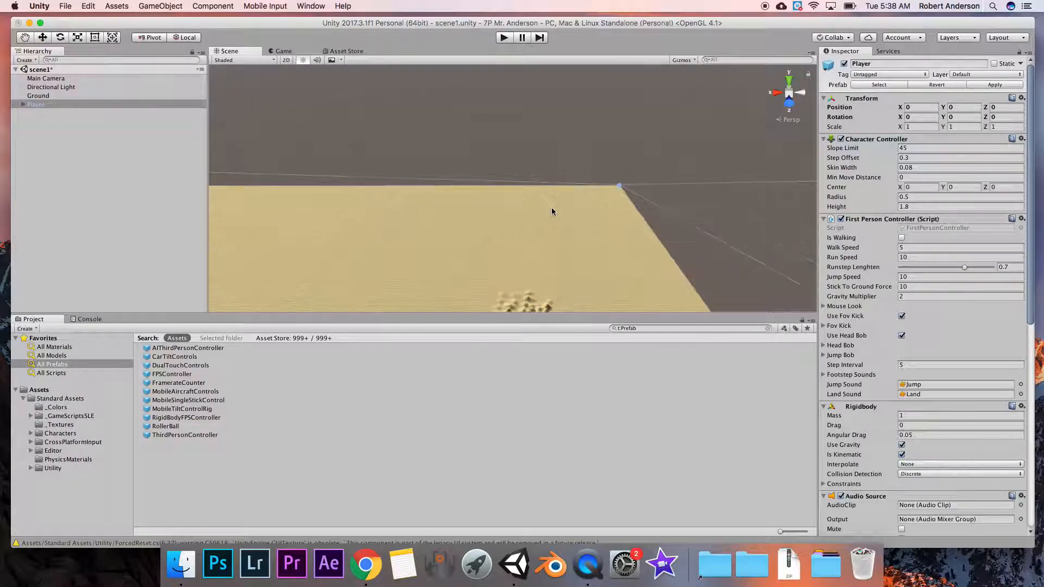
pyautogui.scroll(-5, 550, 208)
pyautogui.scroll(10, 550, 209)
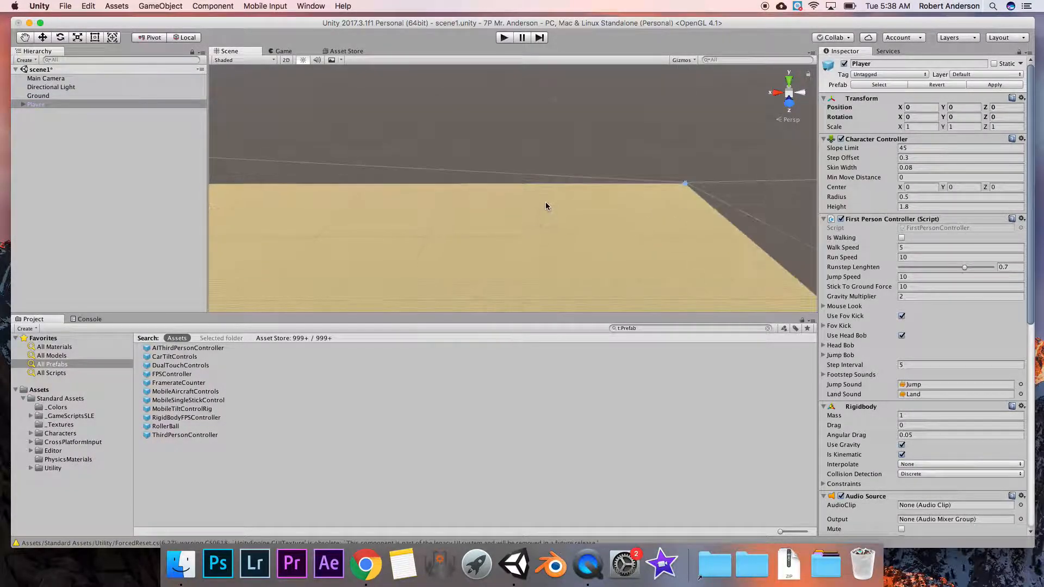
pyautogui.moveTo(554, 198); pyautogui.dragTo(518, 194, button='middle')
pyautogui.scroll(-5, 518, 194)
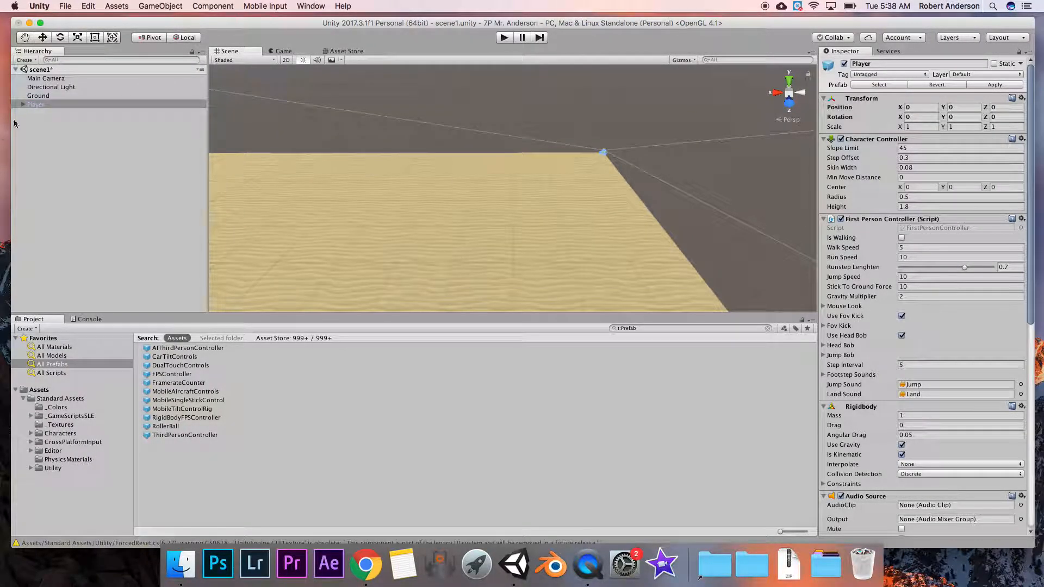
pyautogui.doubleClick(58, 104)
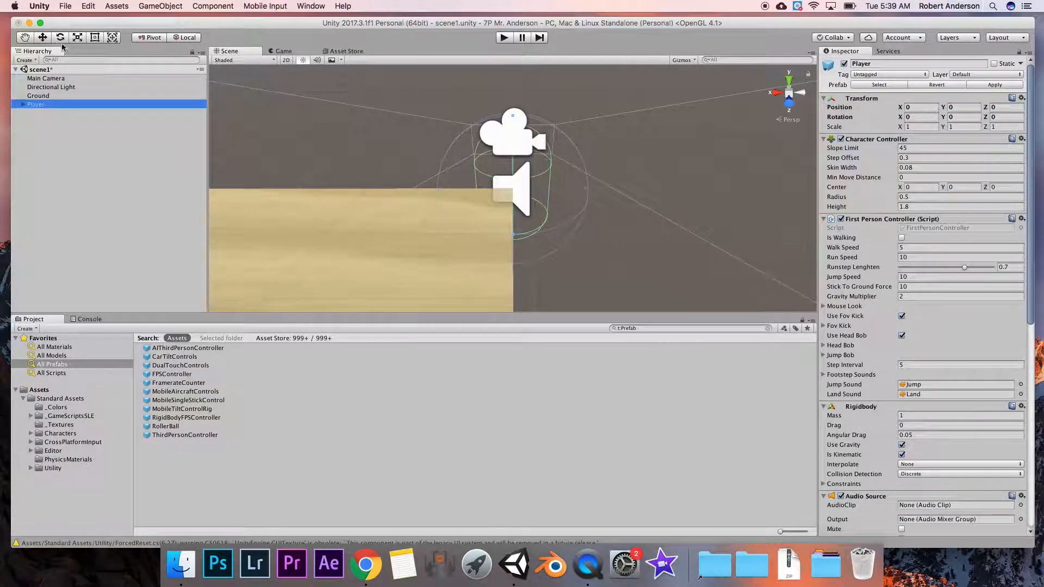
pyautogui.click(43, 38)
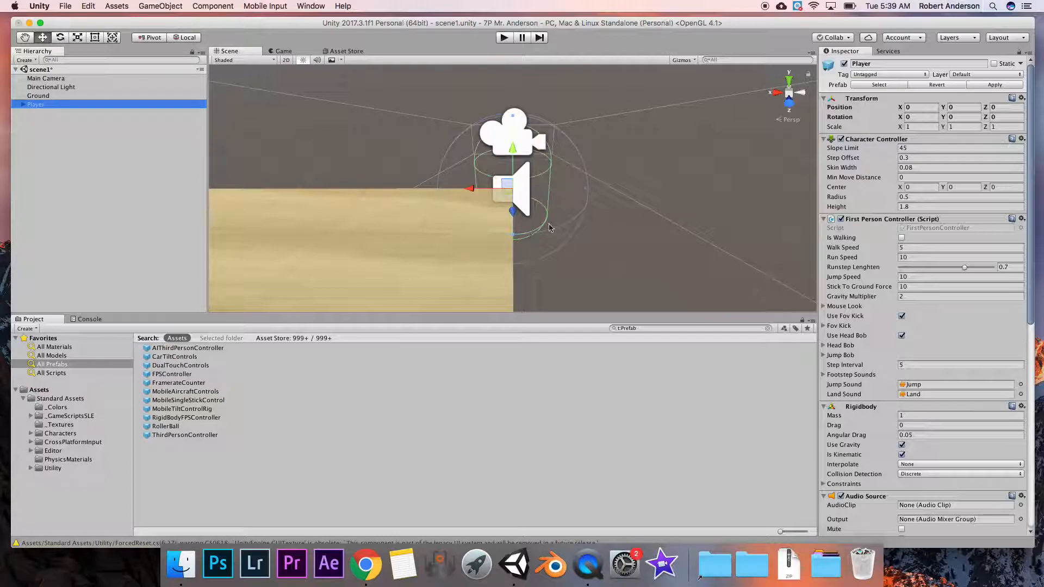
pyautogui.moveTo(472, 191); pyautogui.dragTo(361, 189)
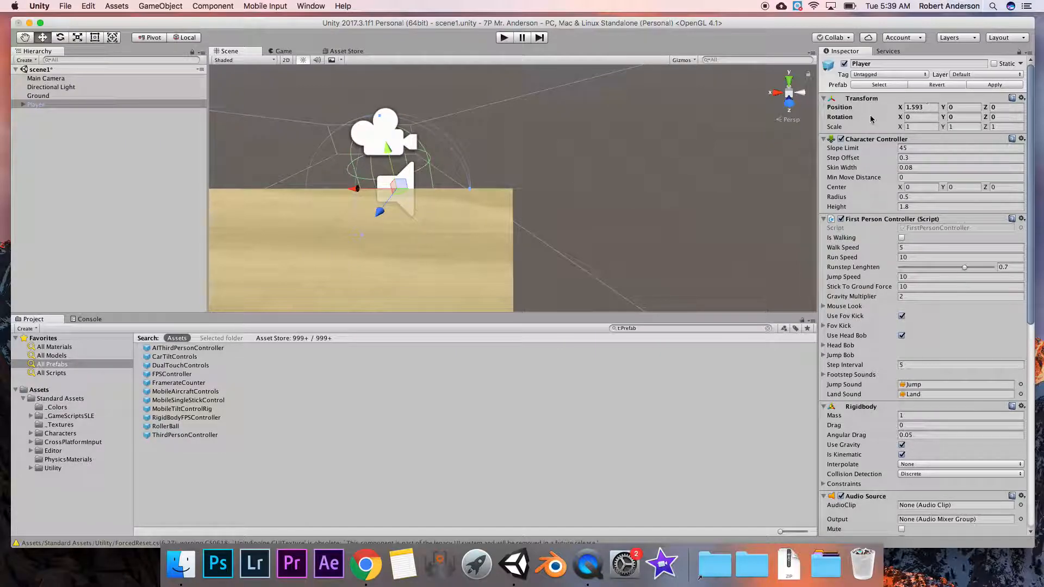
pyautogui.moveTo(381, 217); pyautogui.dragTo(333, 125)
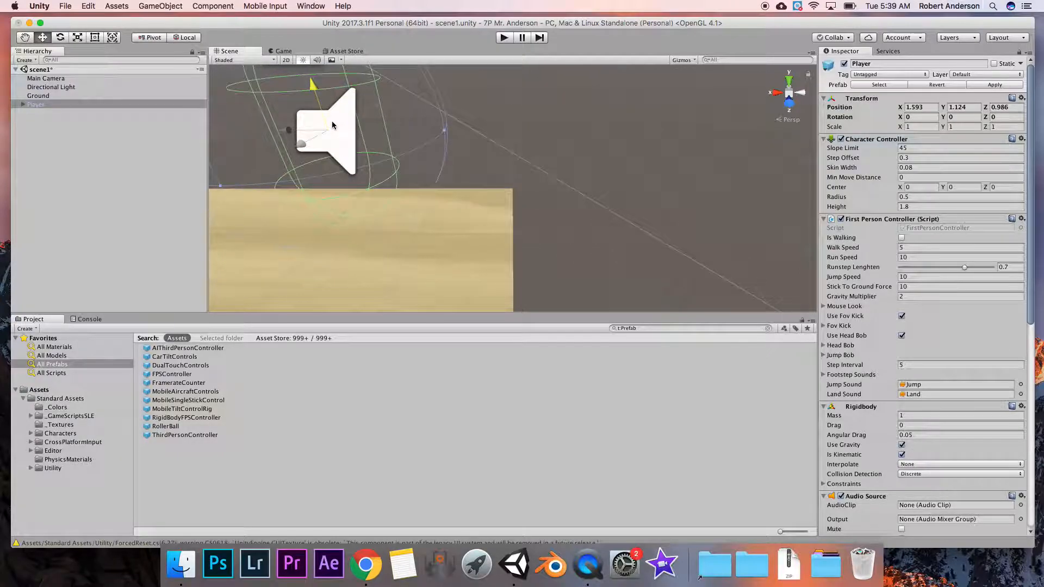
# Step: Move the Player to the middle of the terrain by setting its position to X 250 and Z 250
pyautogui.press('f')
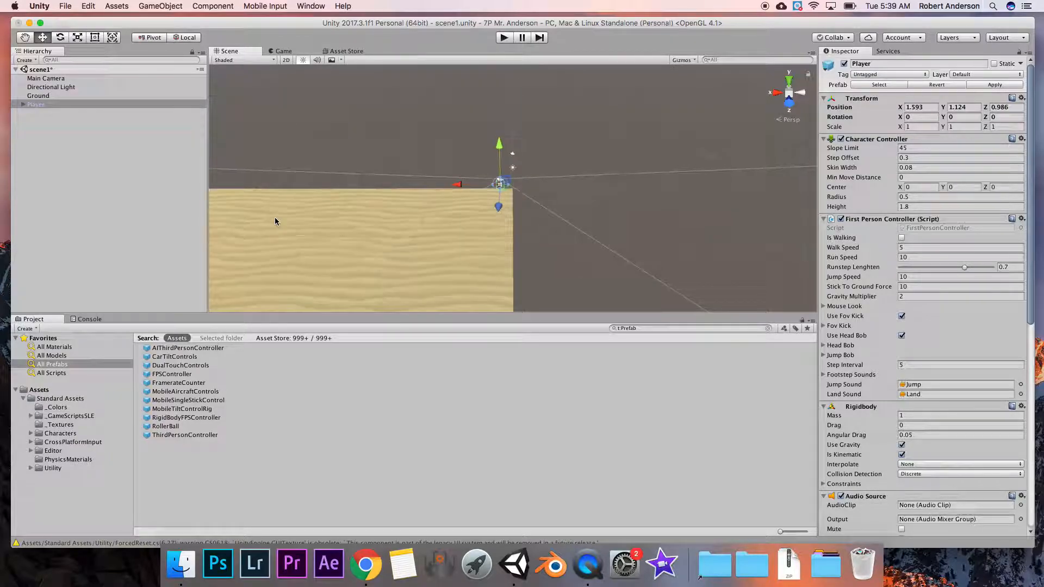
pyautogui.moveTo(300, 217); pyautogui.dragTo(580, 130, button='middle')
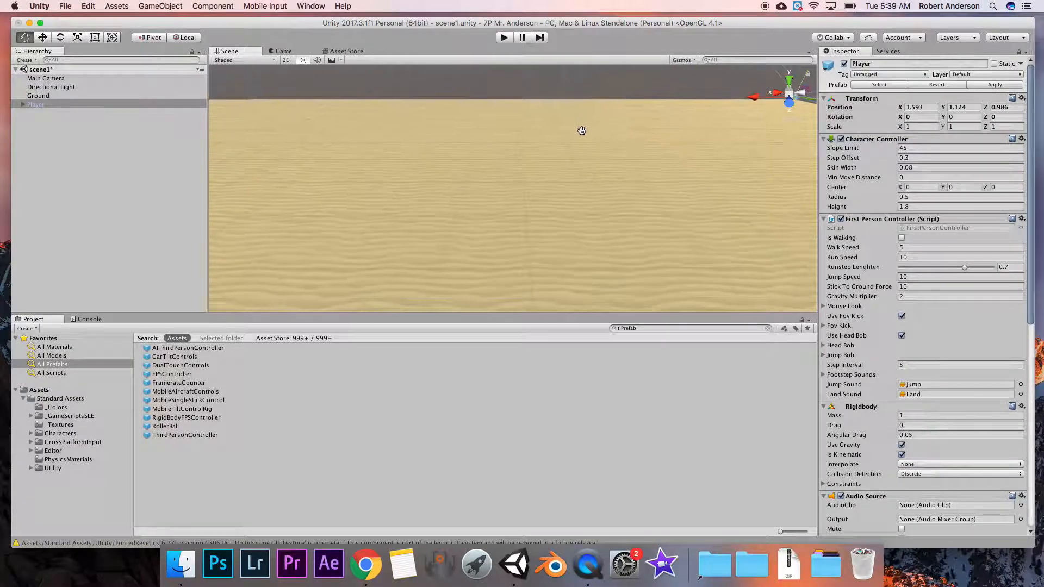
pyautogui.scroll(-6, 521, 194)
pyautogui.scroll(-3, 498, 196)
pyautogui.moveTo(506, 247); pyautogui.dragTo(625, 214, button='middle')
pyautogui.scroll(3, 626, 212)
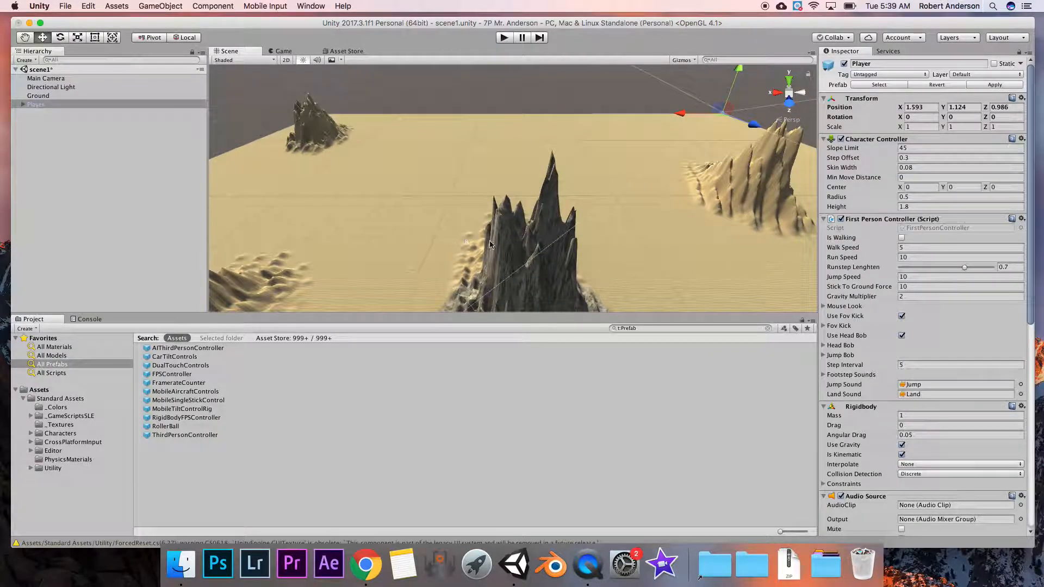
pyautogui.click(919, 107)
pyautogui.write('250')
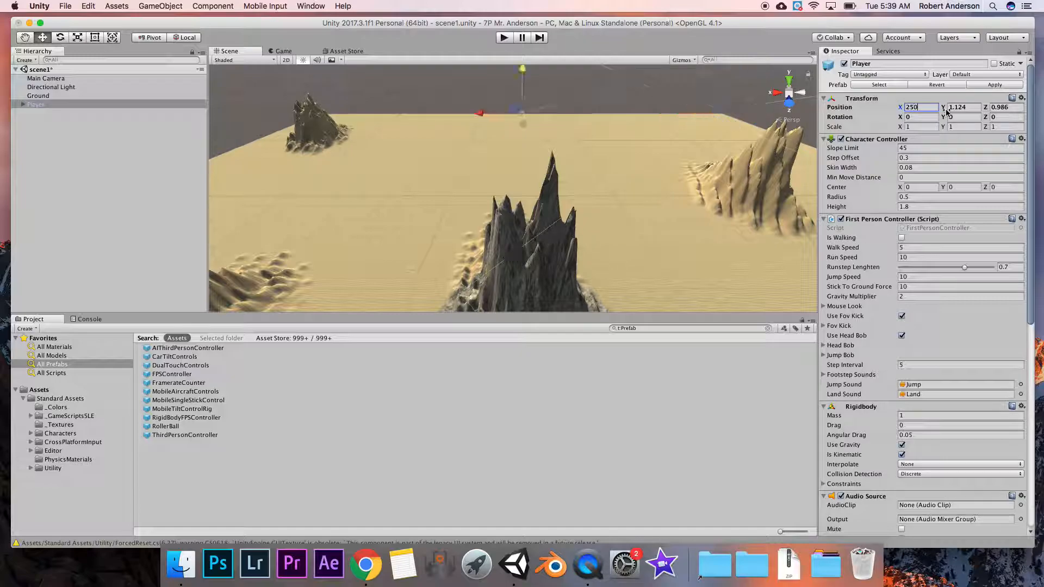
pyautogui.click(1003, 107)
pyautogui.write('250')
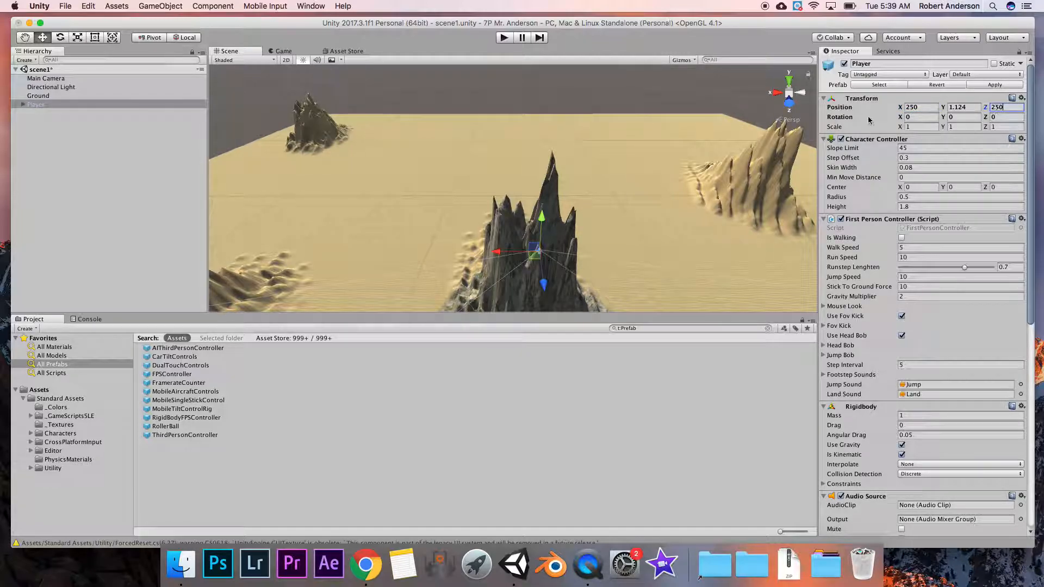
# Step: Raise the Player vertically above the rocky slope to a height of about Y 34
pyautogui.scroll(5, 609, 266)
pyautogui.scroll(-5, 614, 265)
pyautogui.moveTo(618, 263); pyautogui.dragTo(560, 243, button='middle')
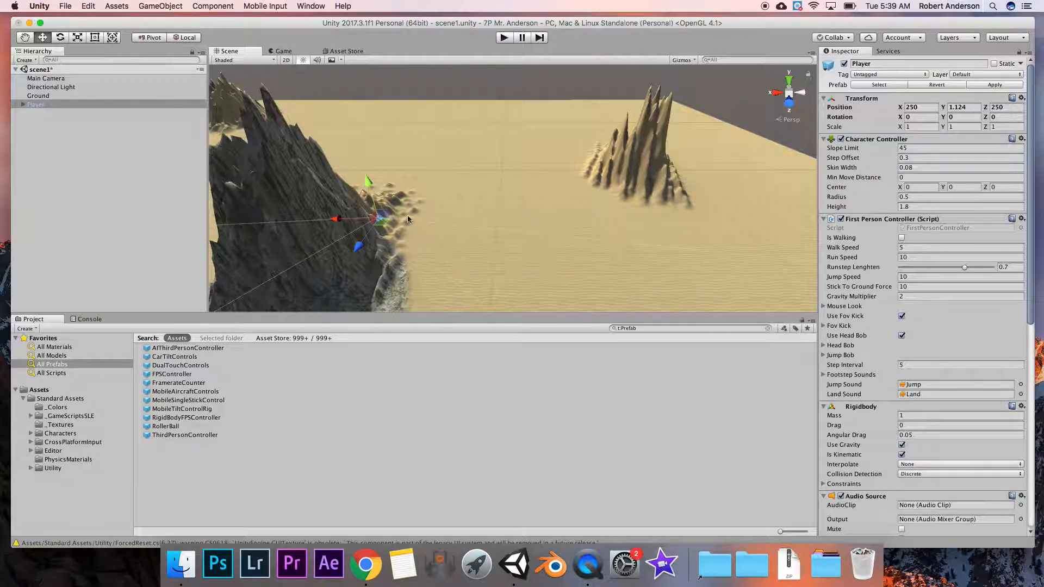
pyautogui.moveTo(368, 181); pyautogui.dragTo(350, 120)
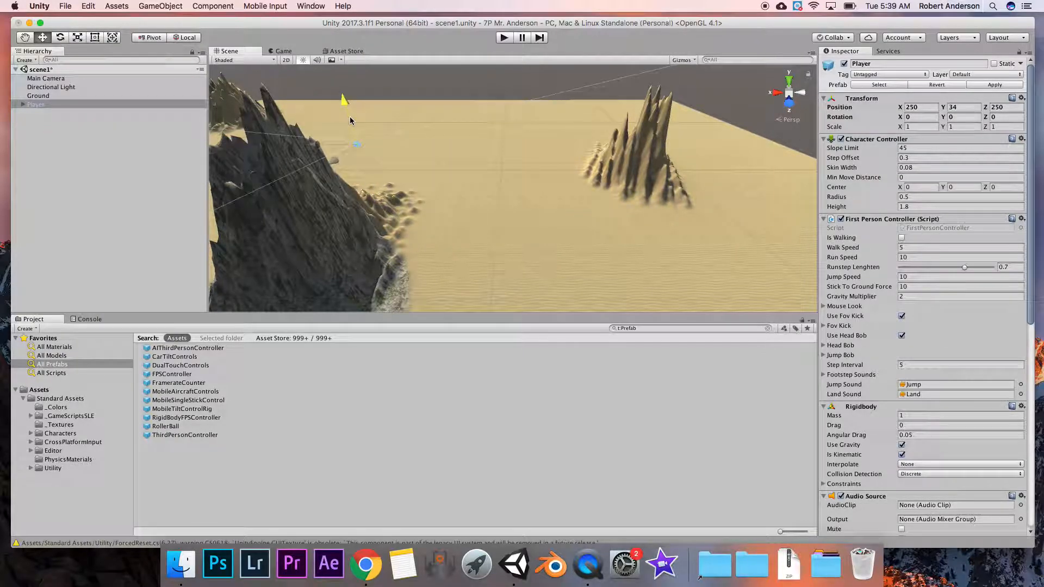
# Step: Play-test the scene by walking the Player down the slope and across the sand, and end the test
pyautogui.click(505, 38)
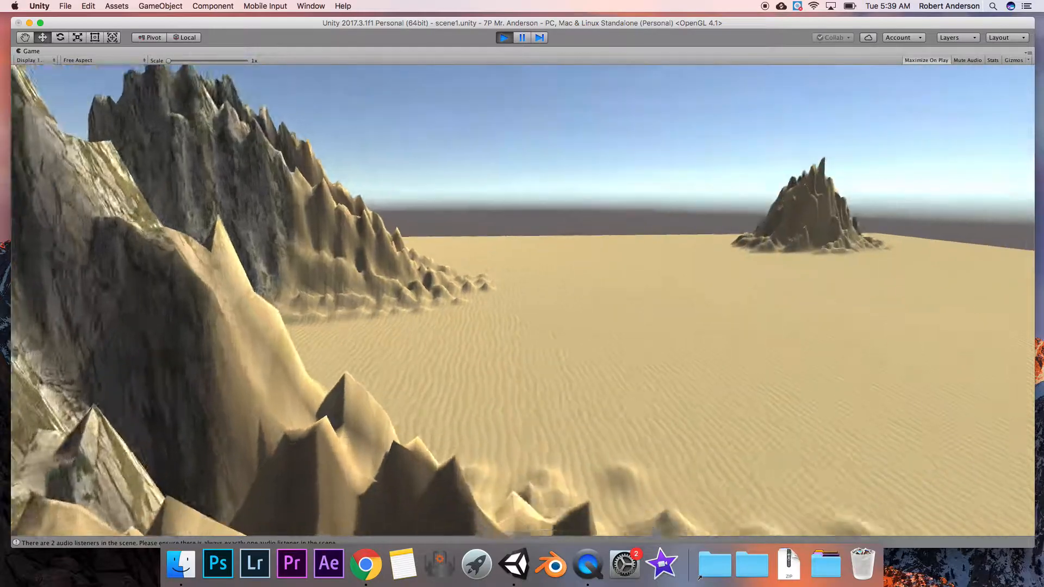
pyautogui.press('w')
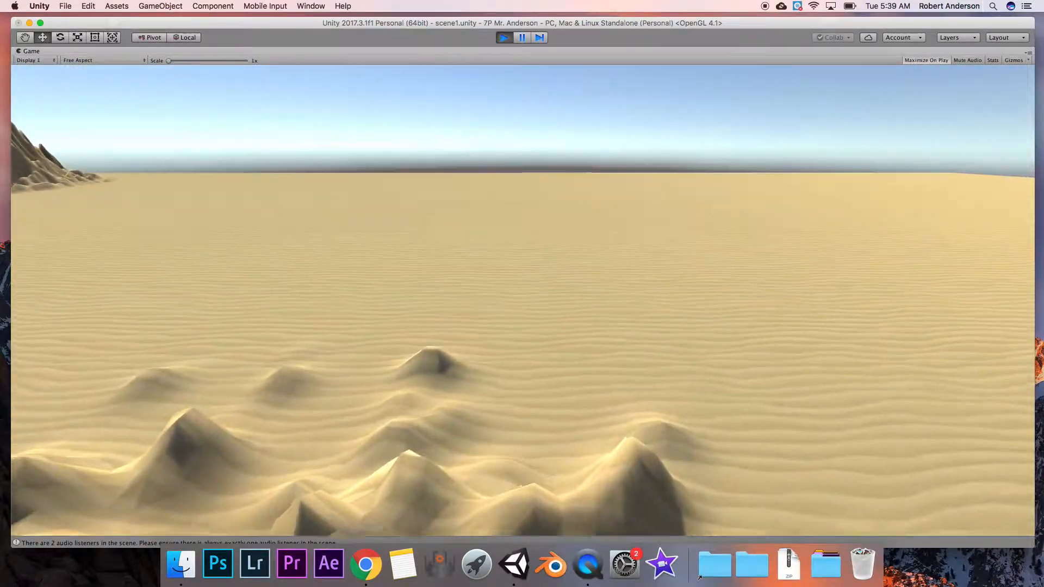
pyautogui.press('w')
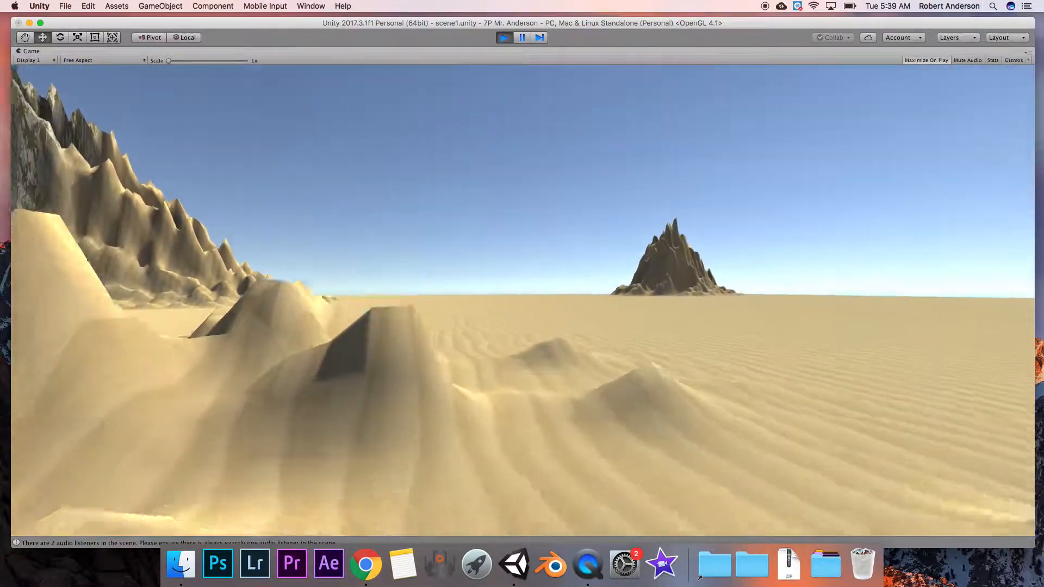
pyautogui.press('w')
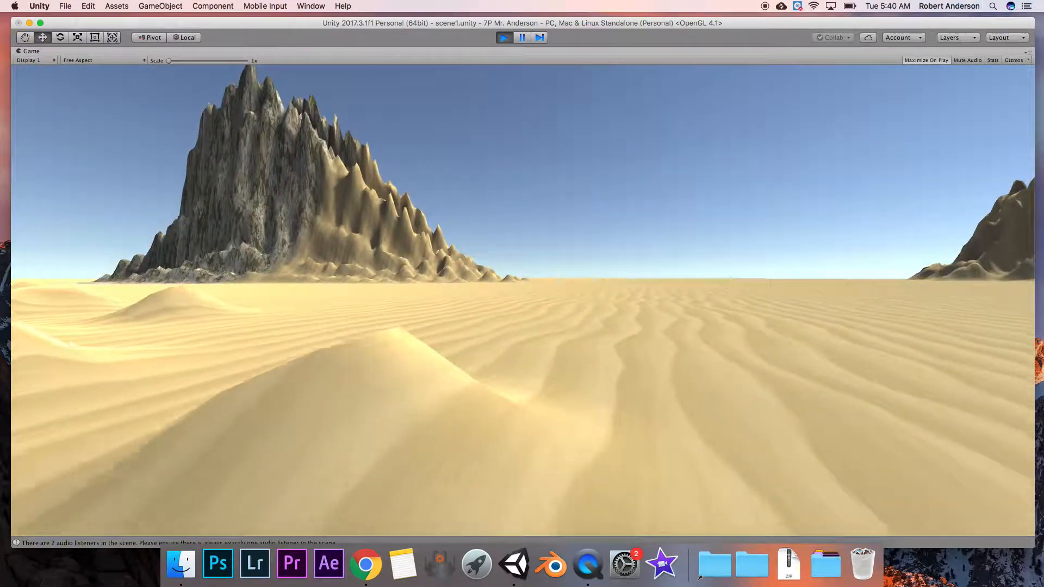
pyautogui.press('w')
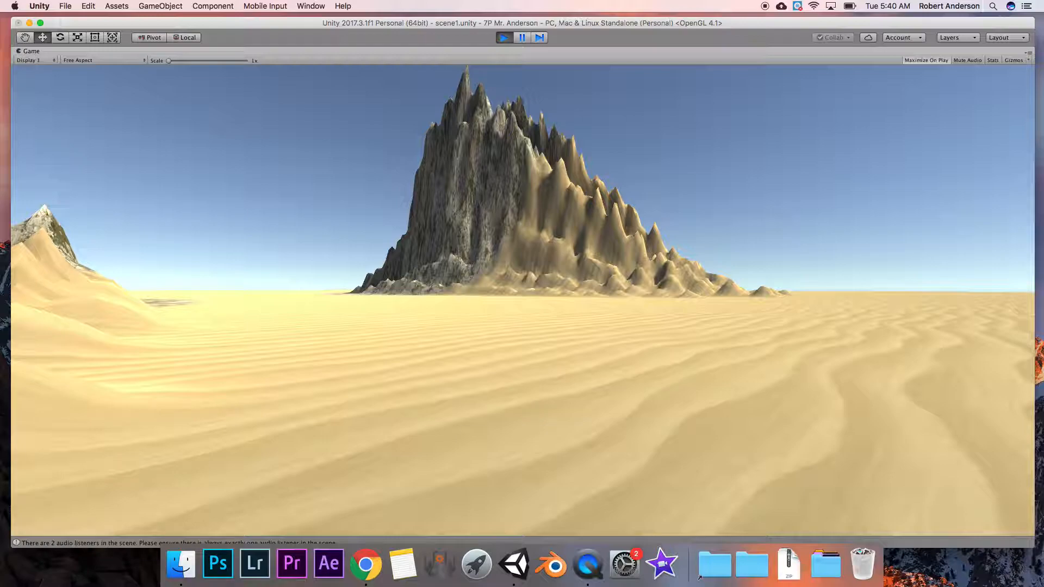
pyautogui.press('Escape')
pyautogui.click(503, 38)
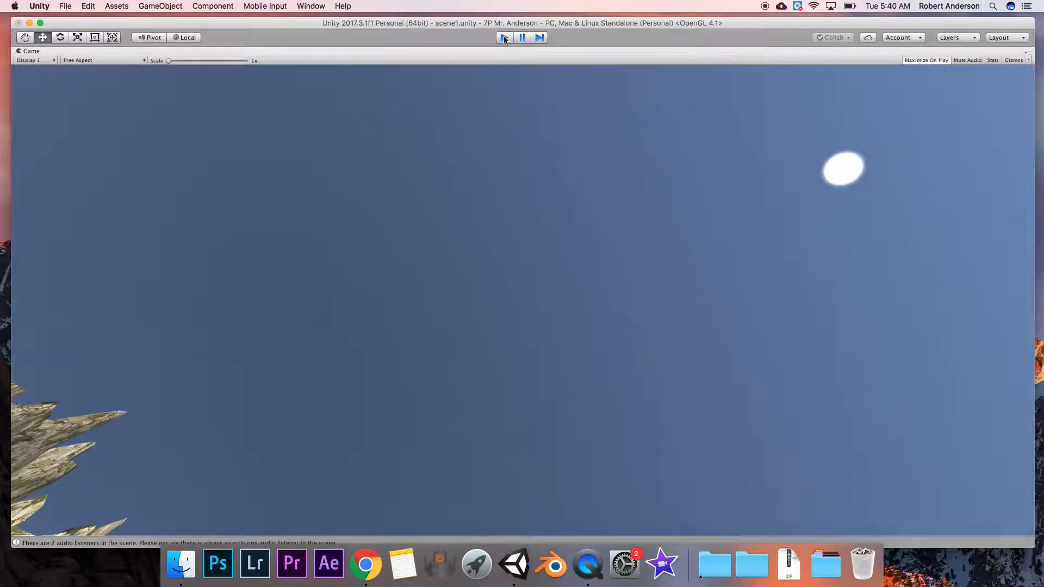